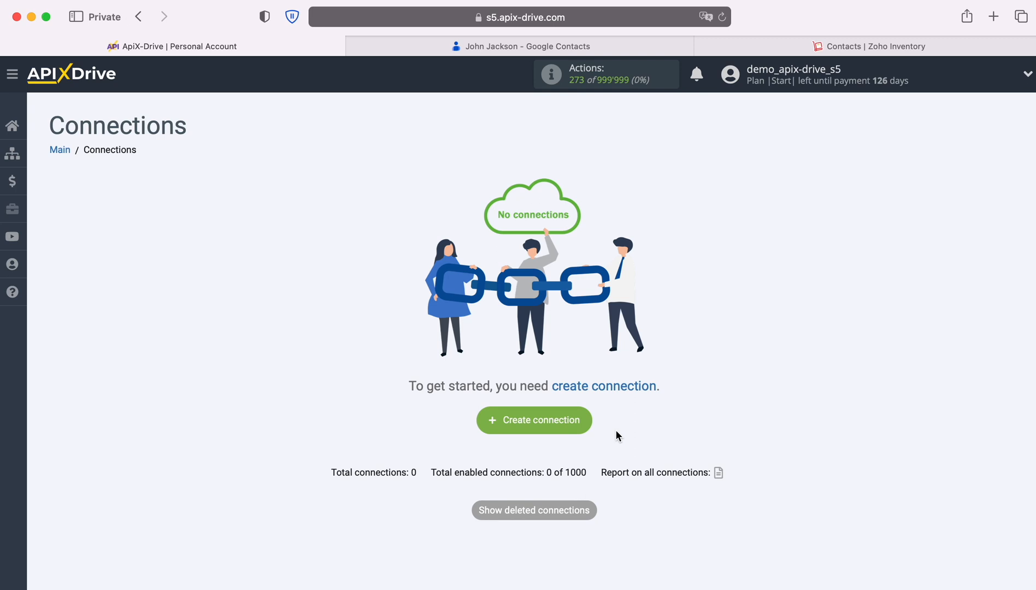
- Create a new connection with Google Contacts as the source system
click(583, 426)
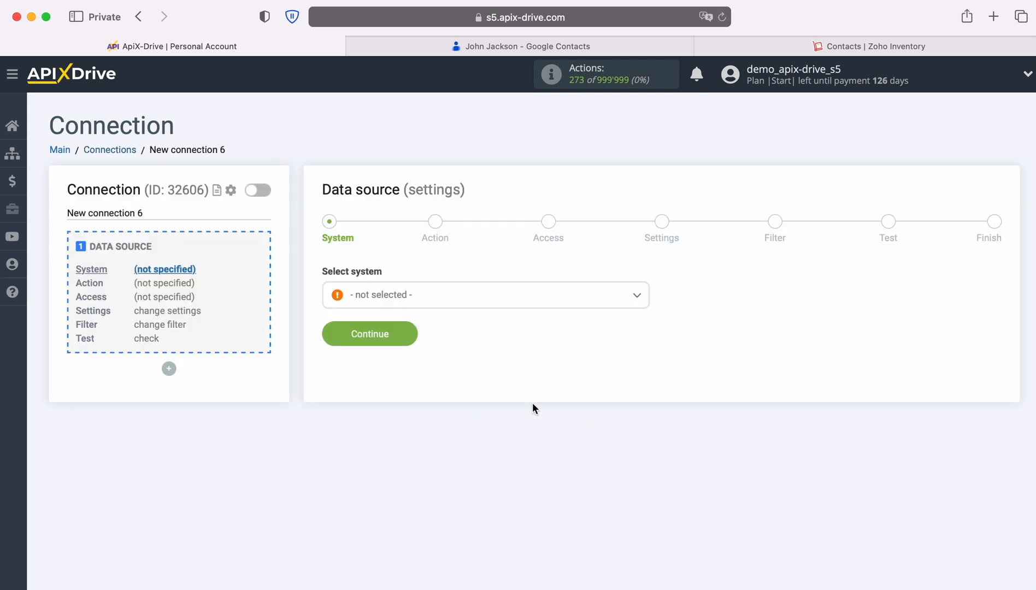
click(455, 305)
scroll(538, 425, down, 10)
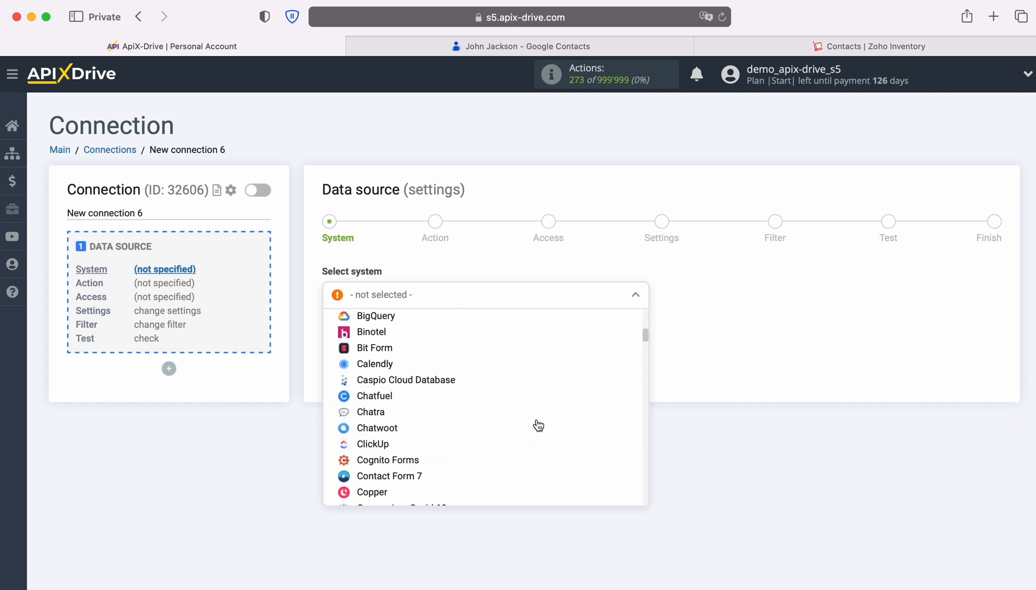
scroll(538, 425, down, 15)
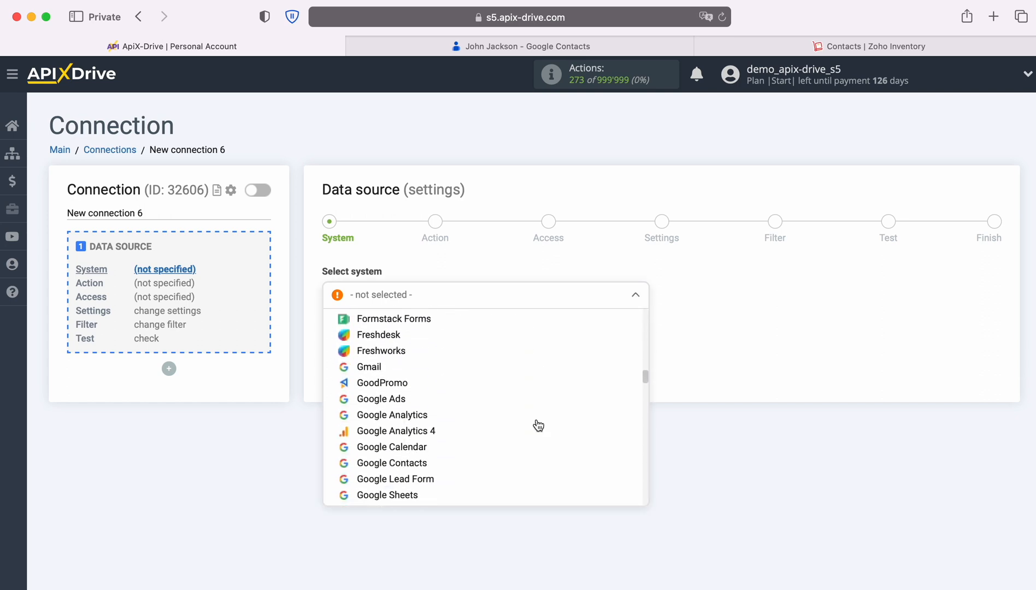
click(414, 400)
click(407, 336)
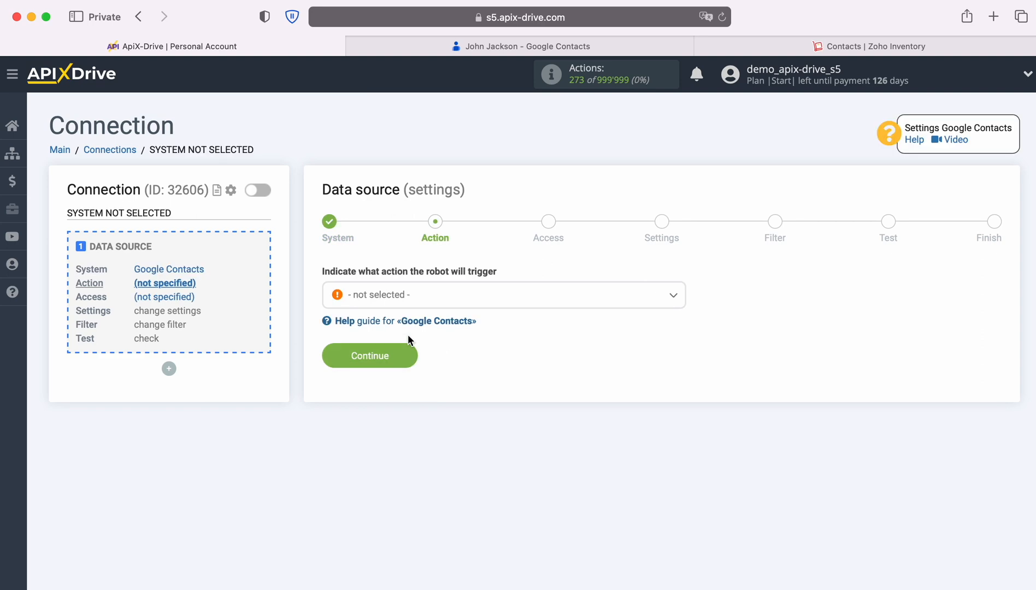
- Choose the 'Get CONTACTS (new / modified)' action and continue to Access
click(512, 304)
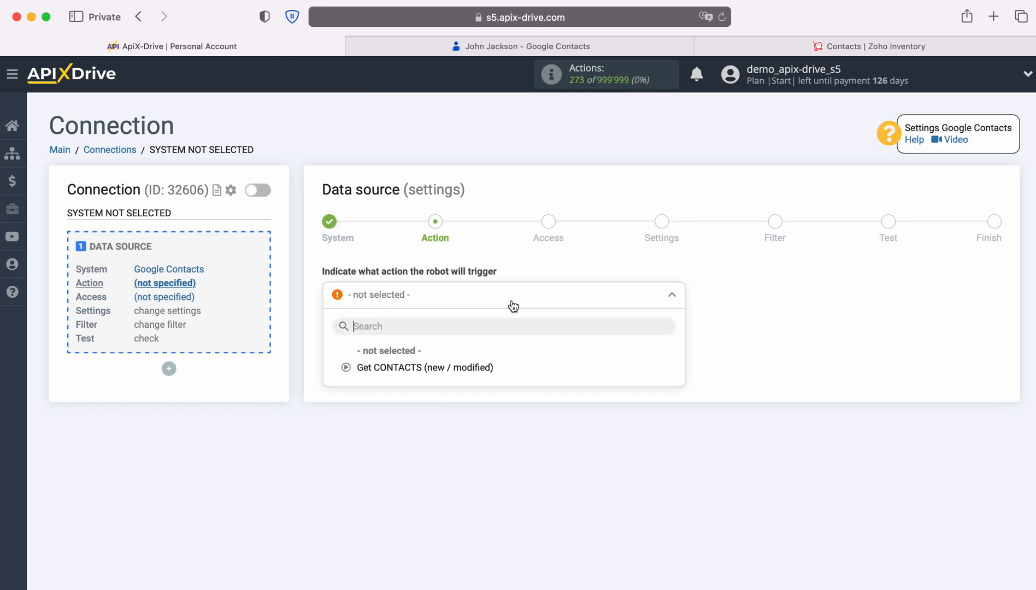
click(465, 367)
click(407, 361)
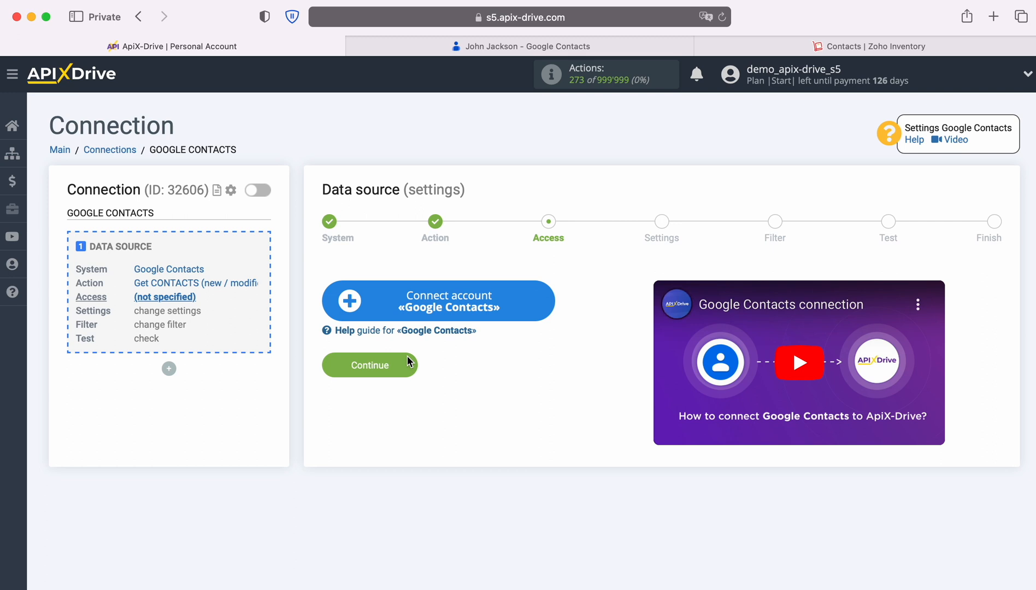
- Sign in to the Google account with the saved e-mail and password
click(545, 307)
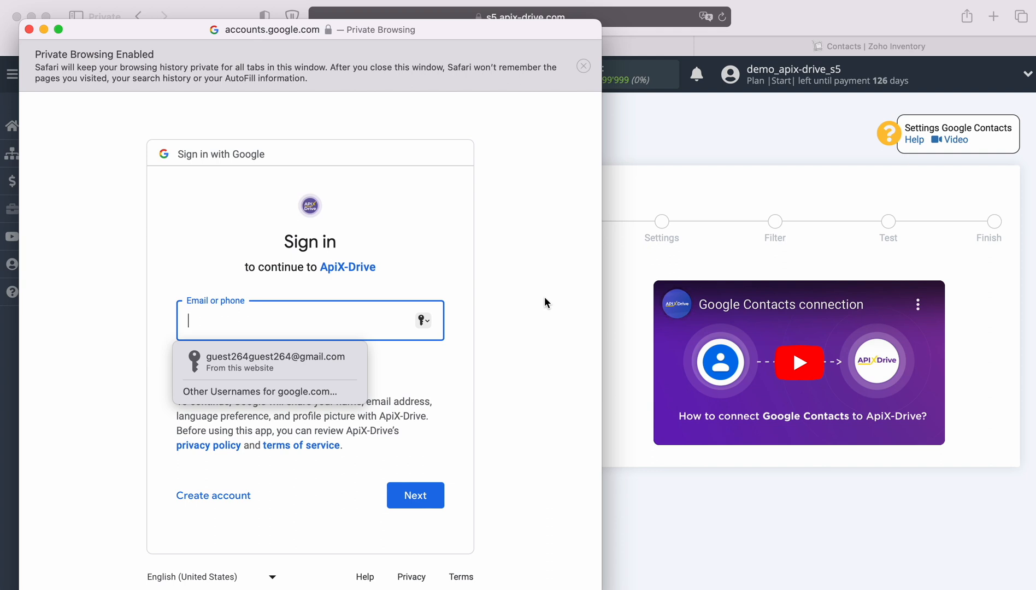
click(335, 360)
click(429, 488)
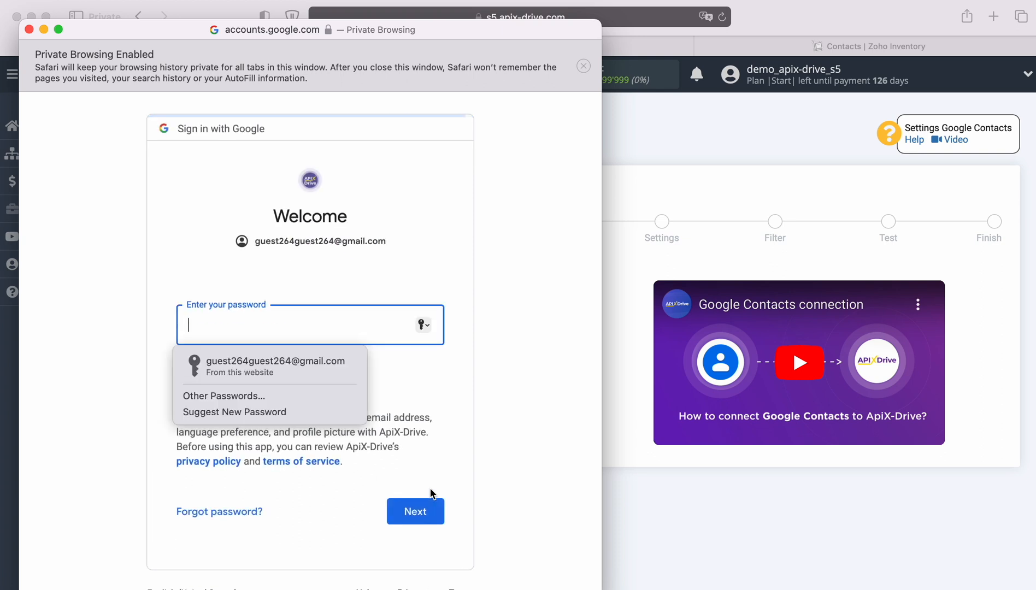
click(330, 371)
click(437, 508)
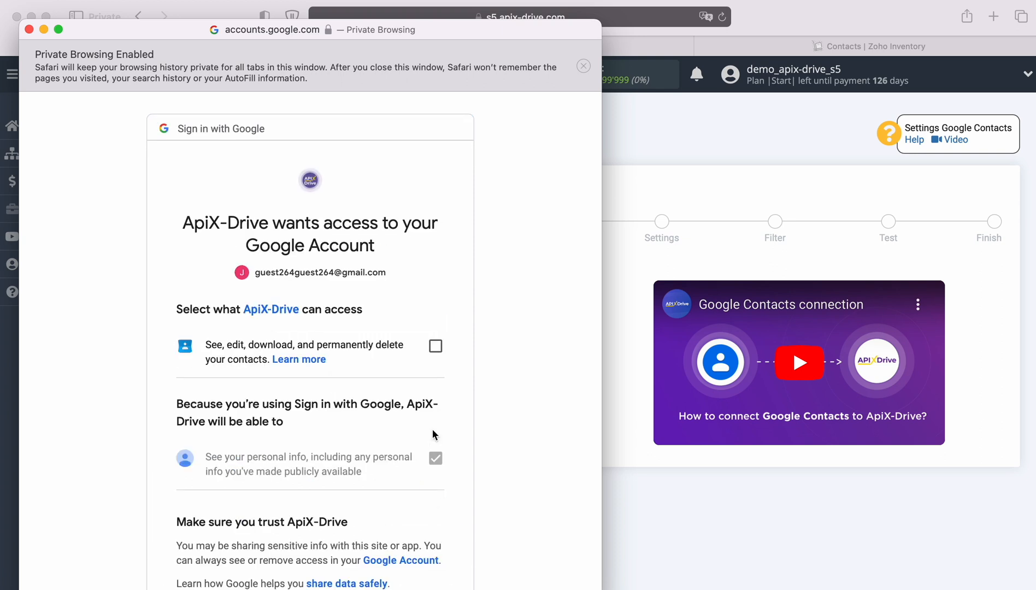
- Allow ApiX-Drive contacts access and select the Google account as the login
click(433, 355)
scroll(519, 438, down, 3)
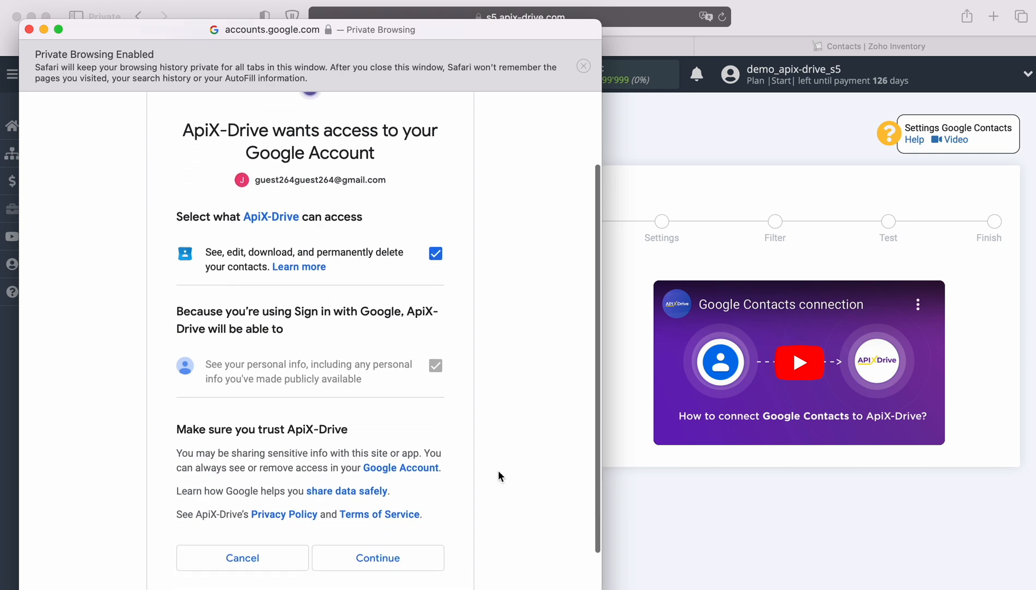
click(430, 561)
click(479, 297)
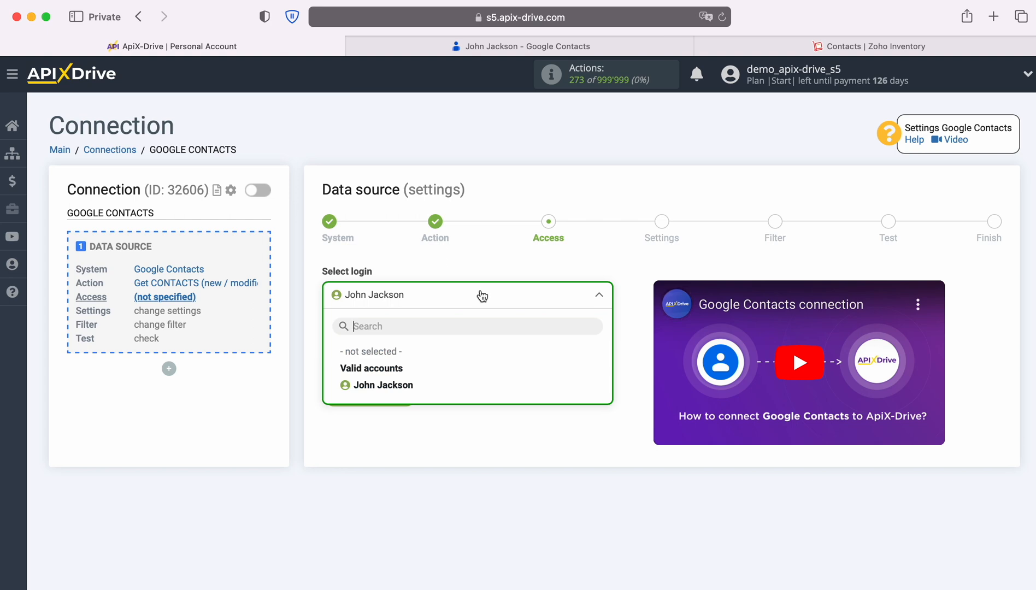
click(413, 385)
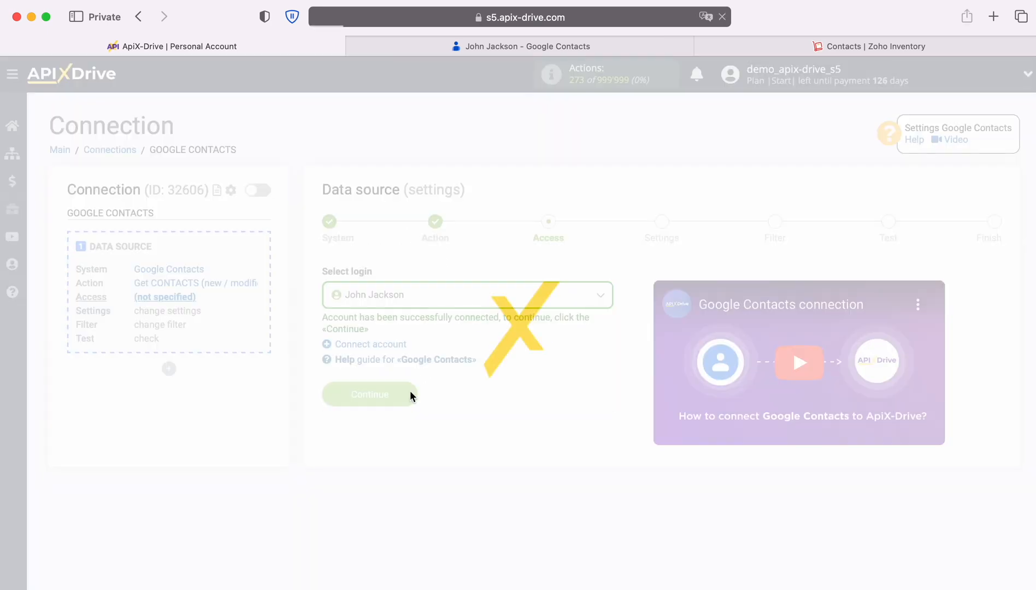
- Pass Access, Settings and Filter unchanged, review the sample contact, and finish the source
click(407, 394)
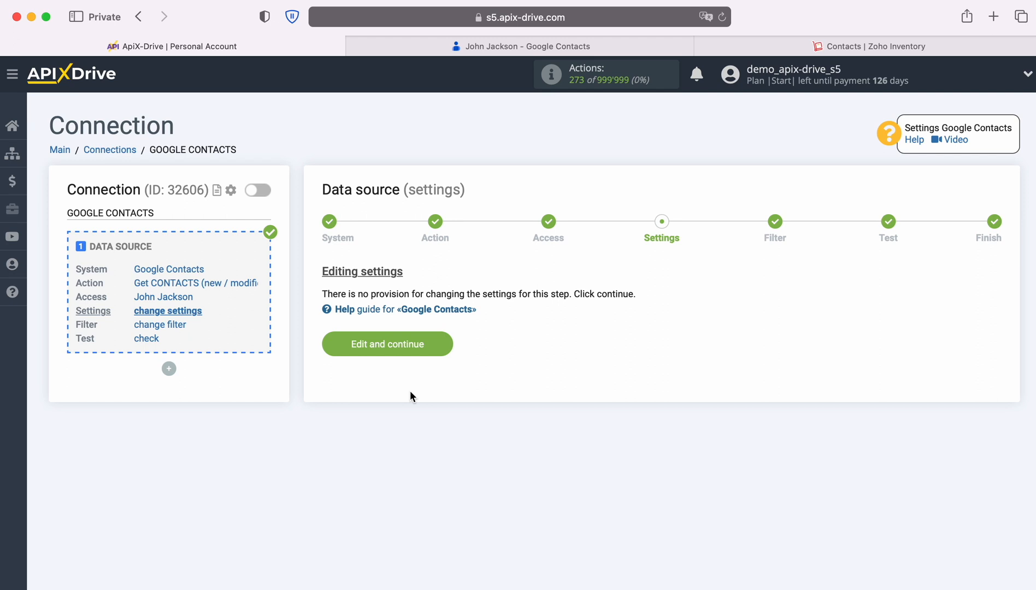
click(445, 343)
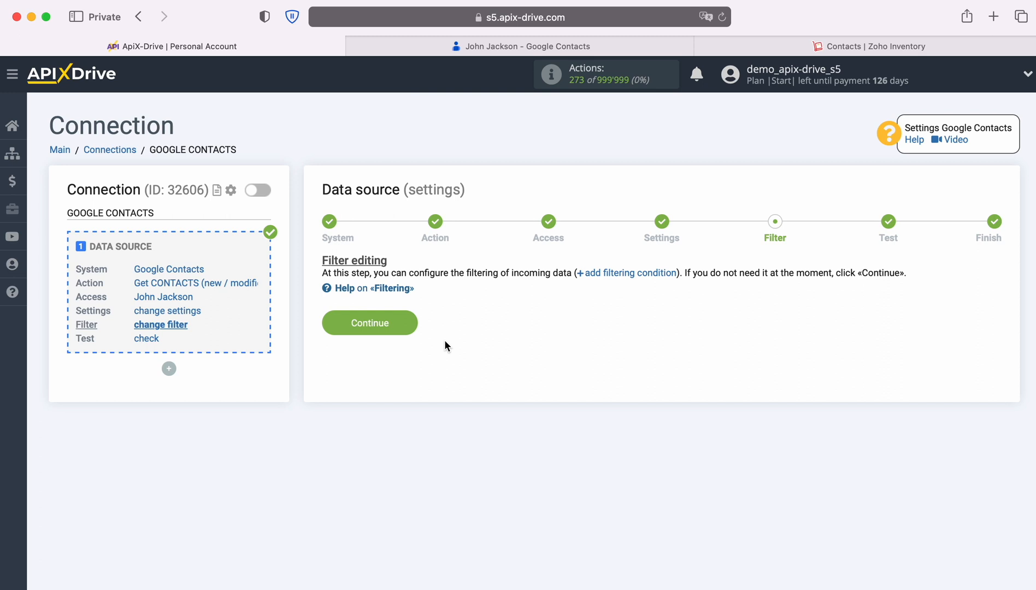
click(415, 323)
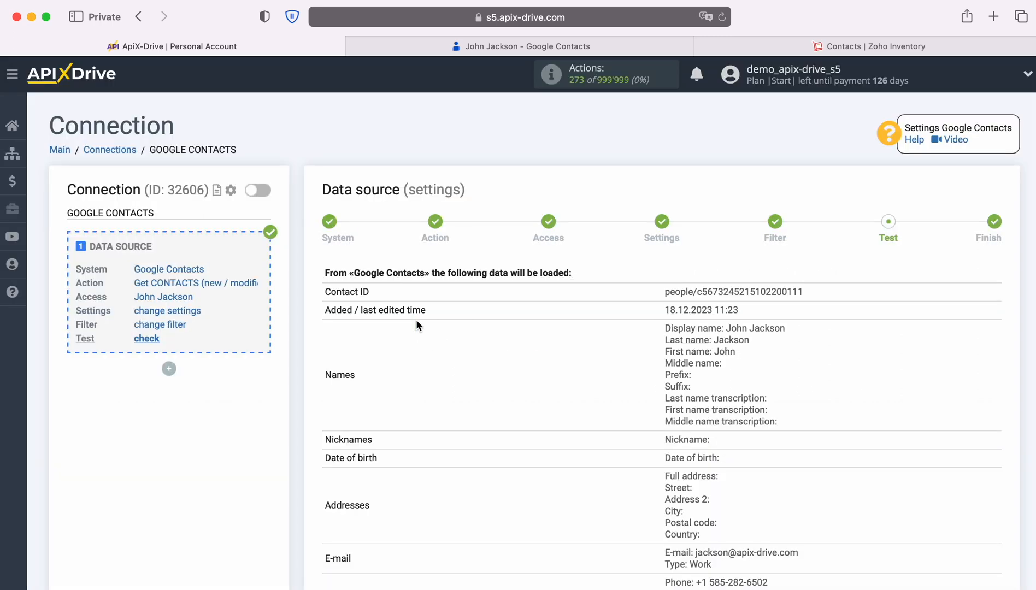
scroll(503, 357, down, 3)
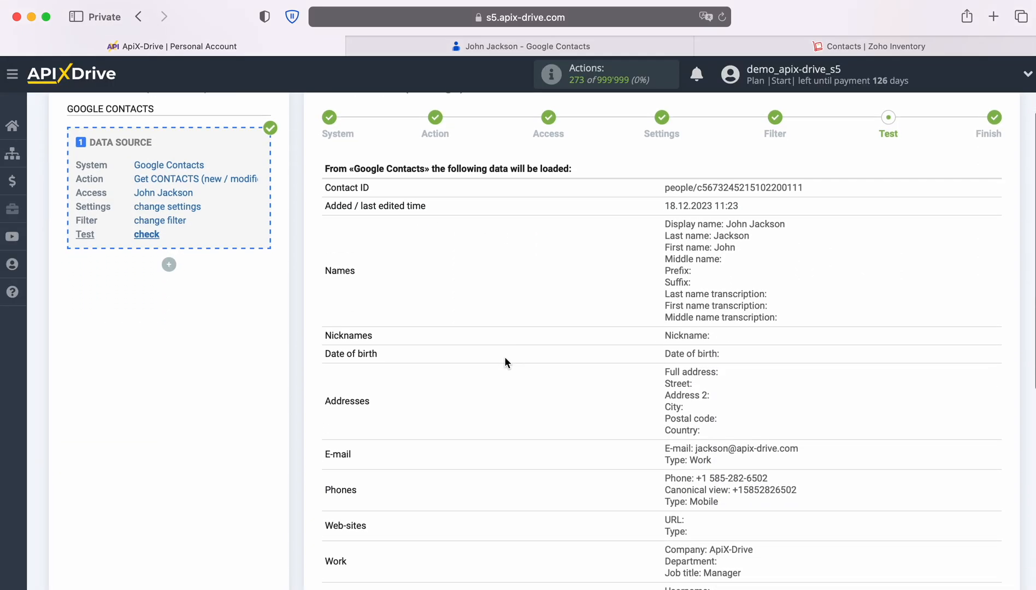
scroll(505, 358, down, 3)
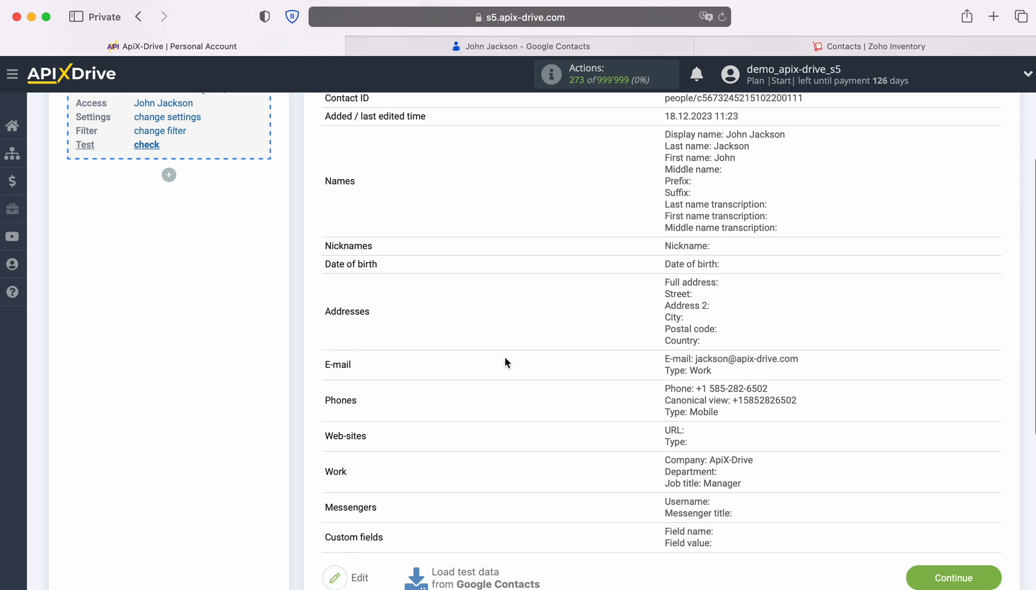
click(977, 577)
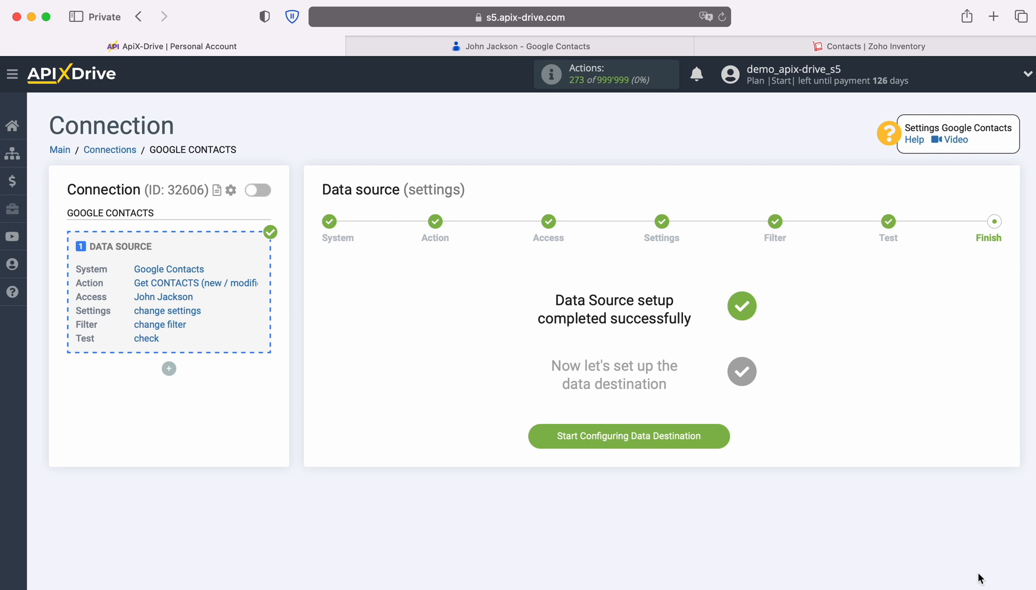
- Start the data destination and select Zoho Inventory as the system
click(722, 436)
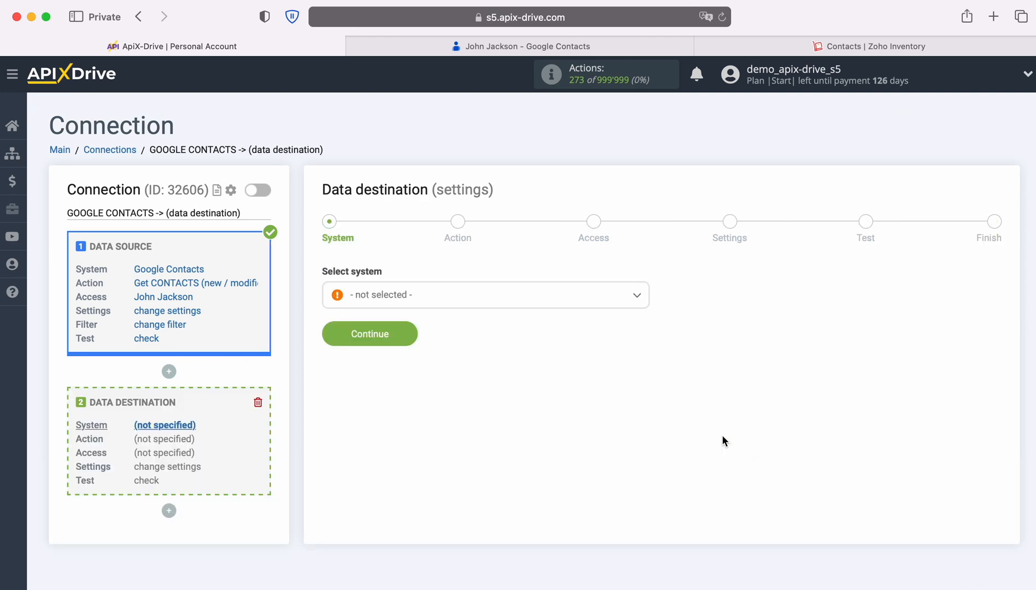
click(501, 298)
scroll(585, 427, down, 5)
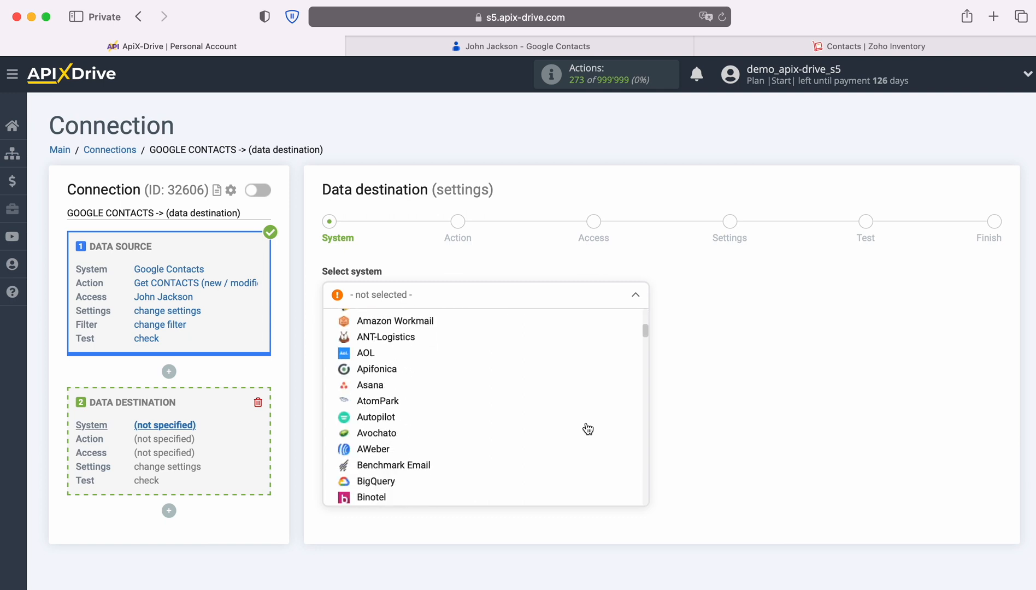
scroll(588, 427, down, 10)
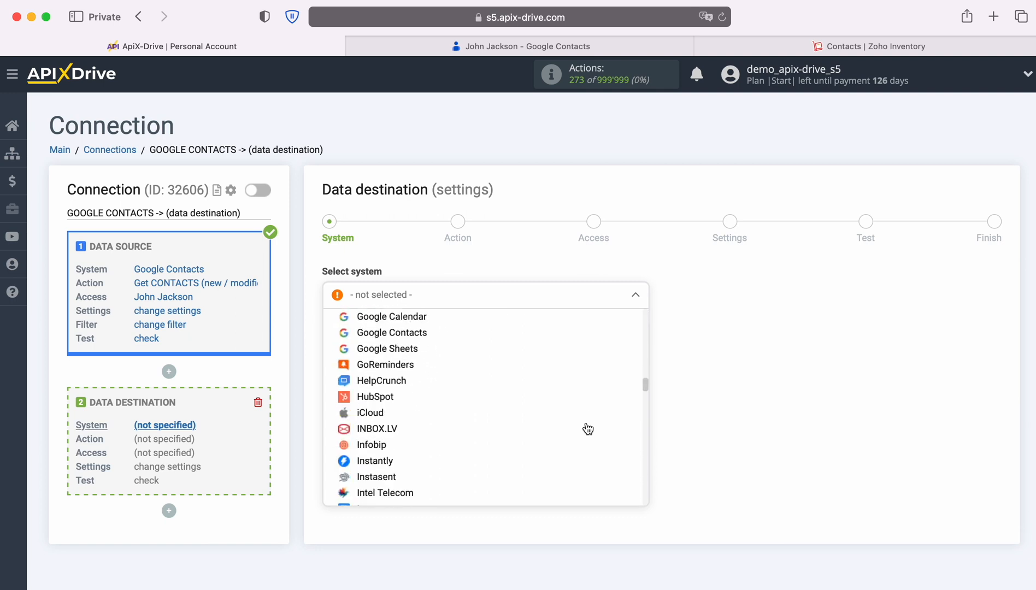
scroll(587, 427, down, 10)
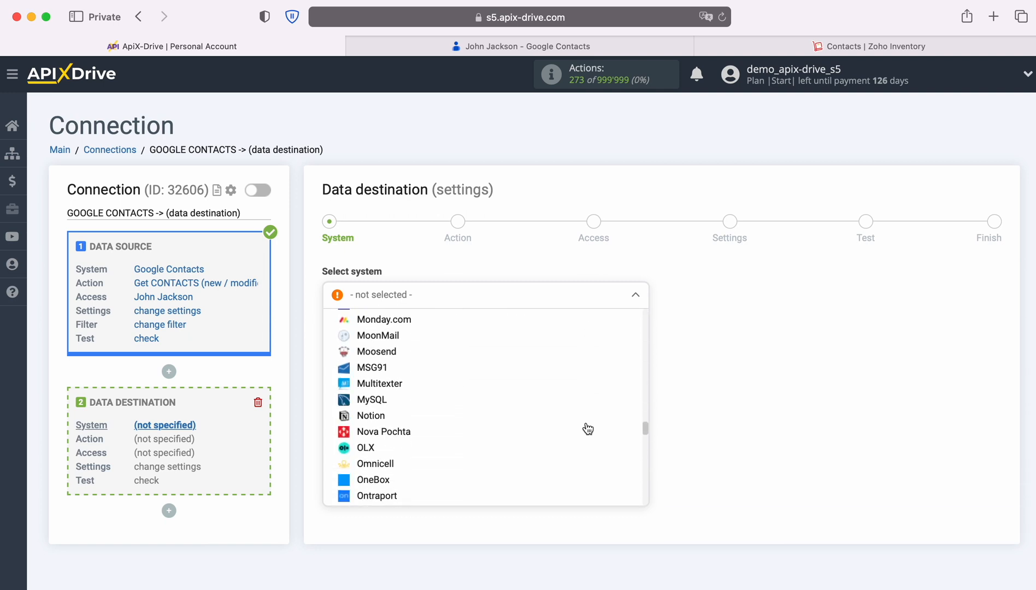
scroll(587, 427, down, 10)
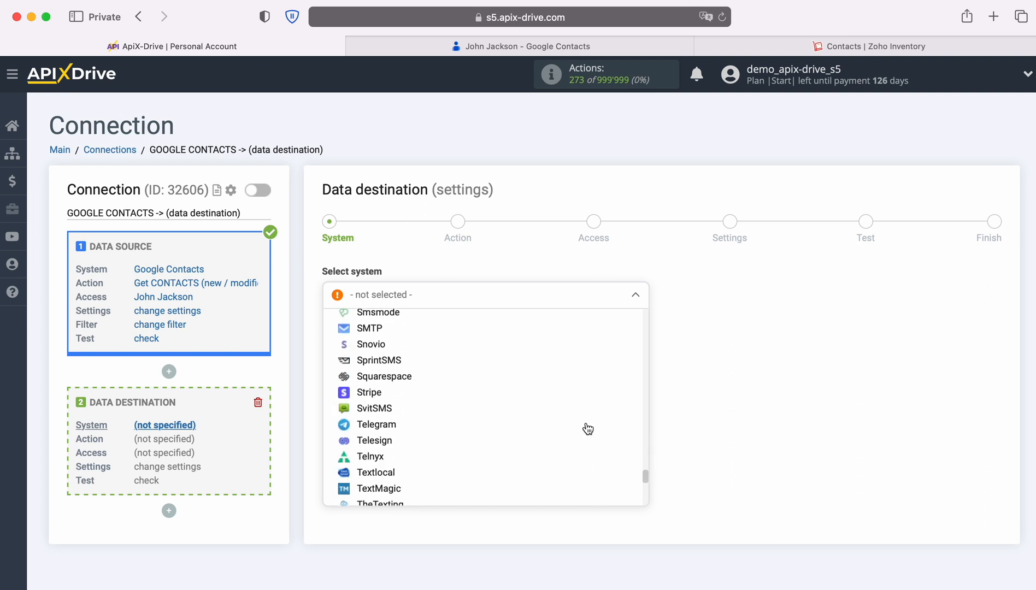
scroll(587, 428, down, 5)
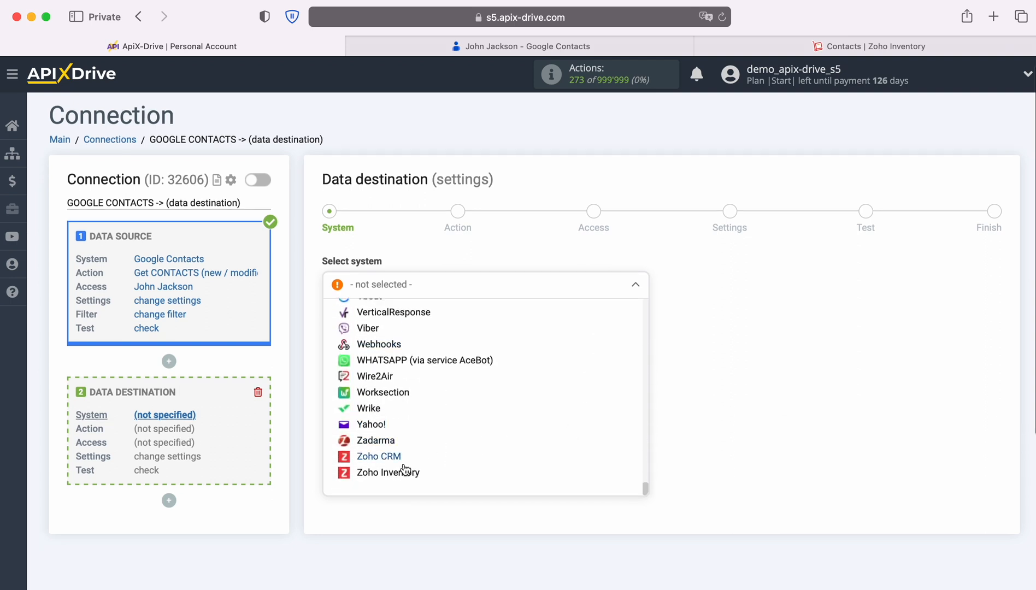
click(391, 470)
click(409, 322)
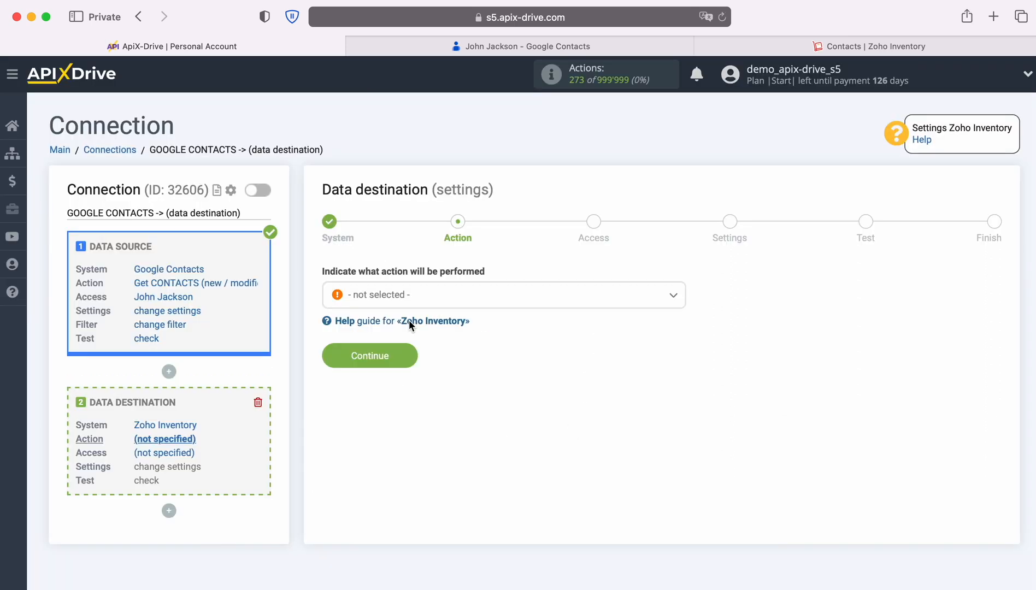
- Choose the 'Create CONTACT' action and continue to Access
click(458, 302)
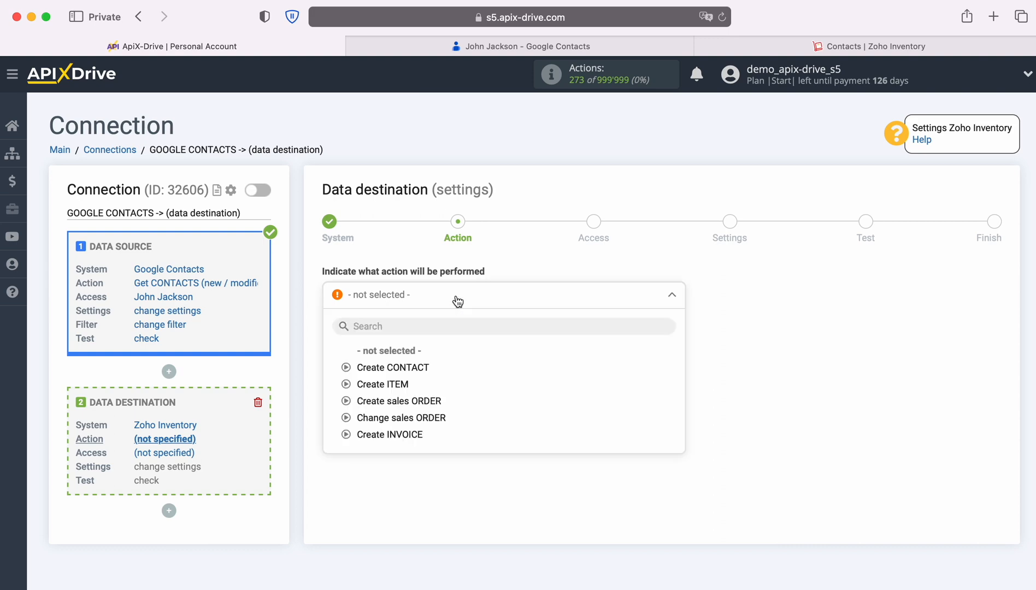
click(418, 367)
click(411, 355)
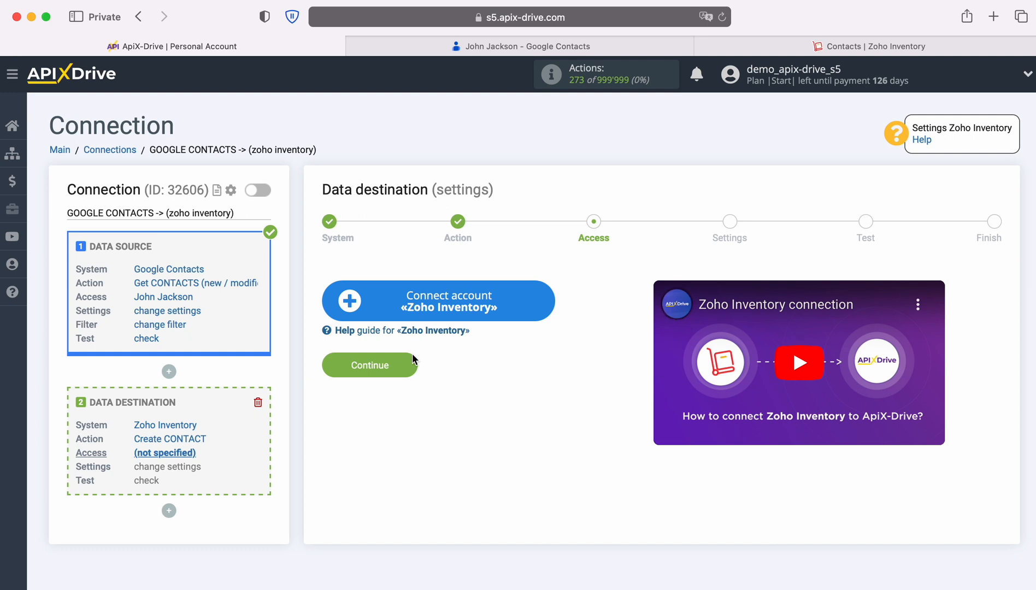
- Sign in to Zoho with the account e-mail and saved password, then accept ApiX Drive's access
click(543, 310)
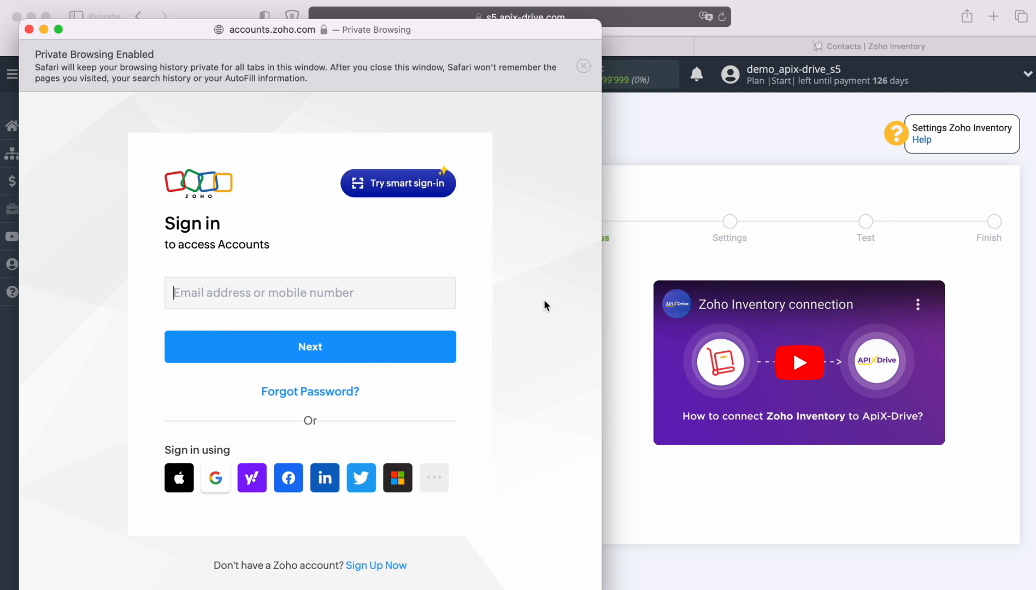
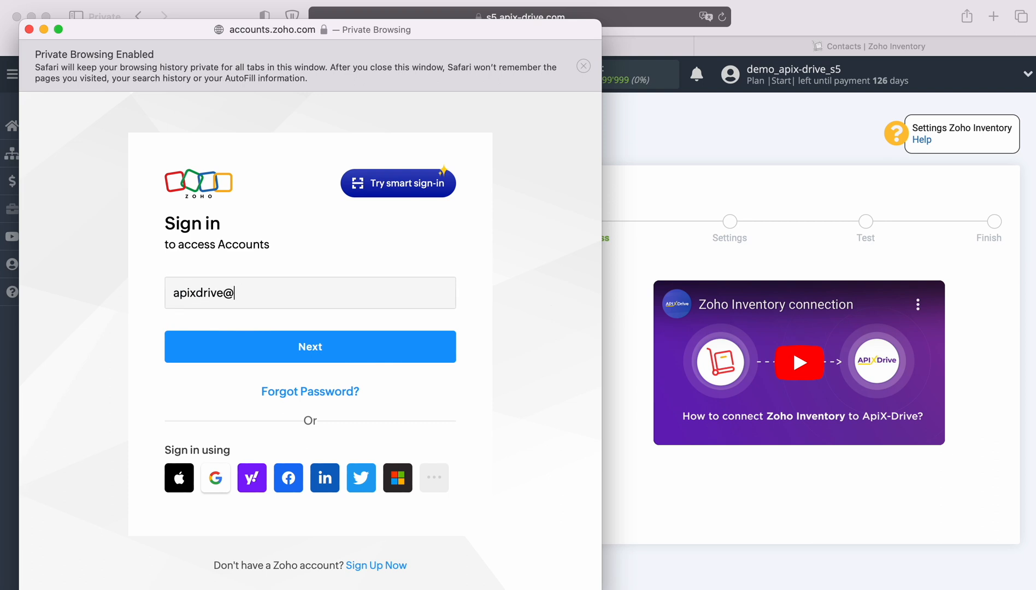
key(Return)
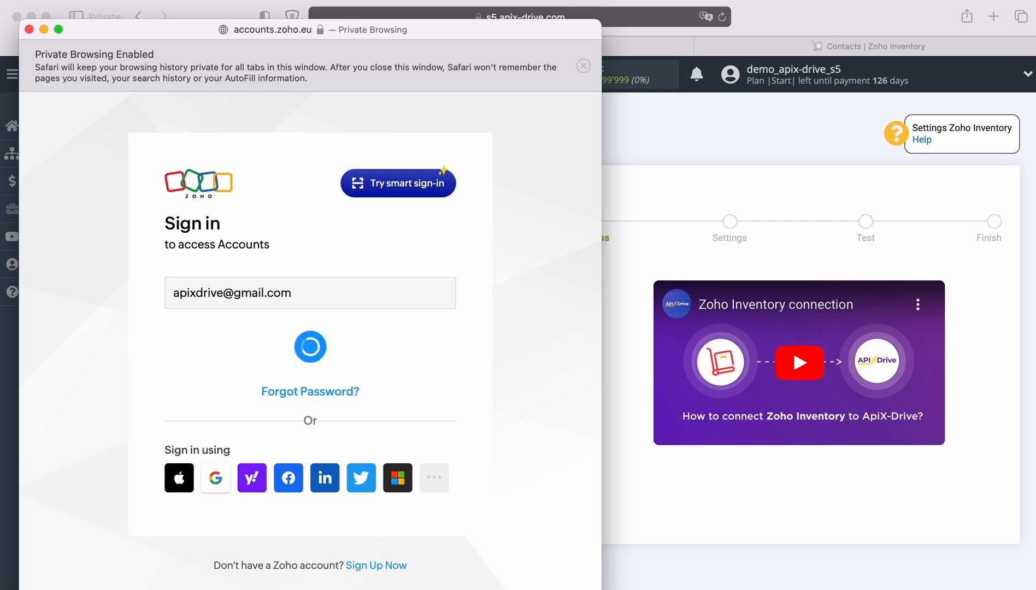
click(295, 375)
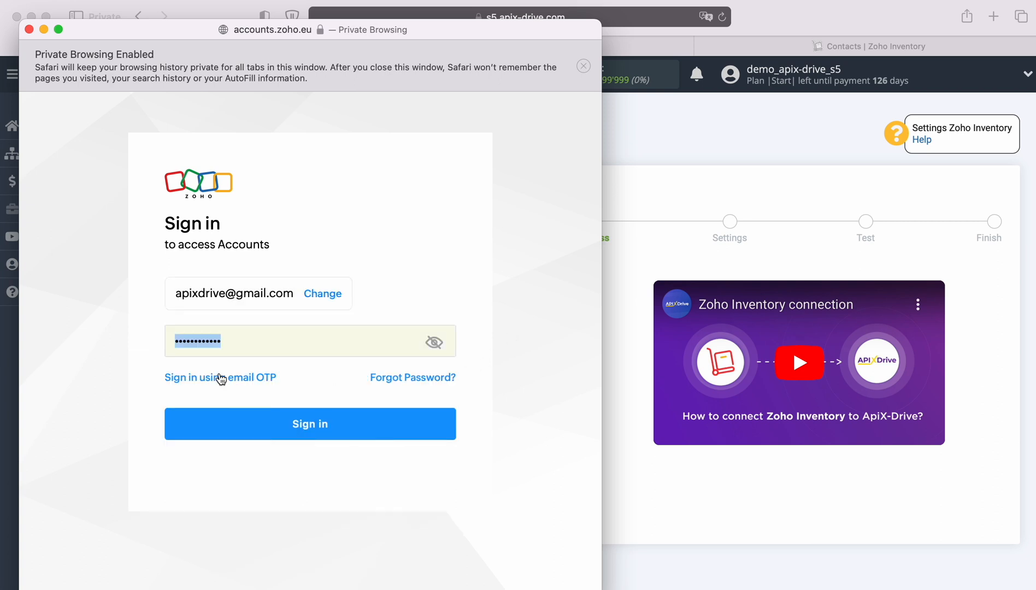
click(342, 423)
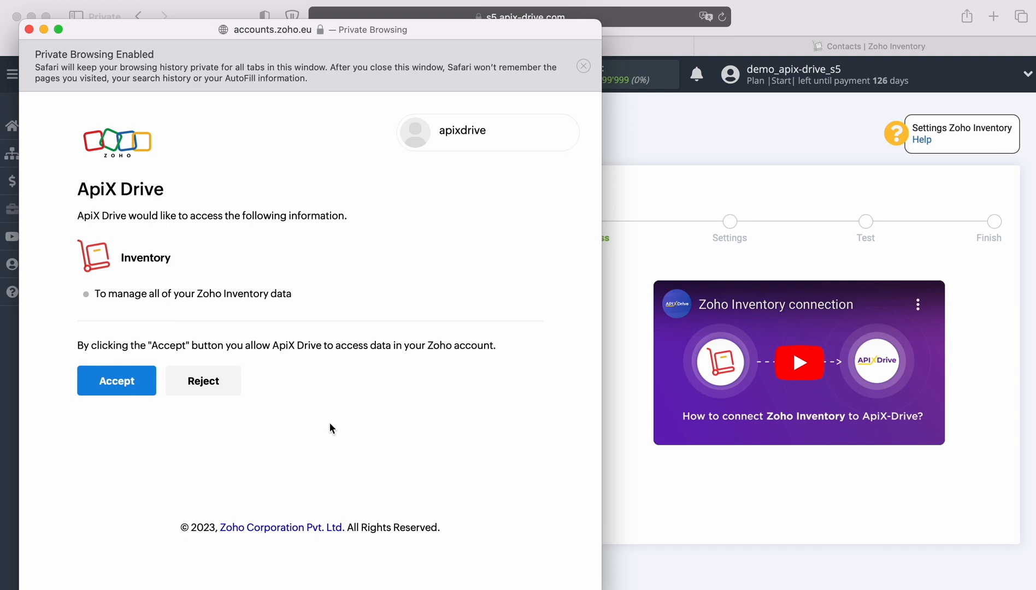
click(117, 380)
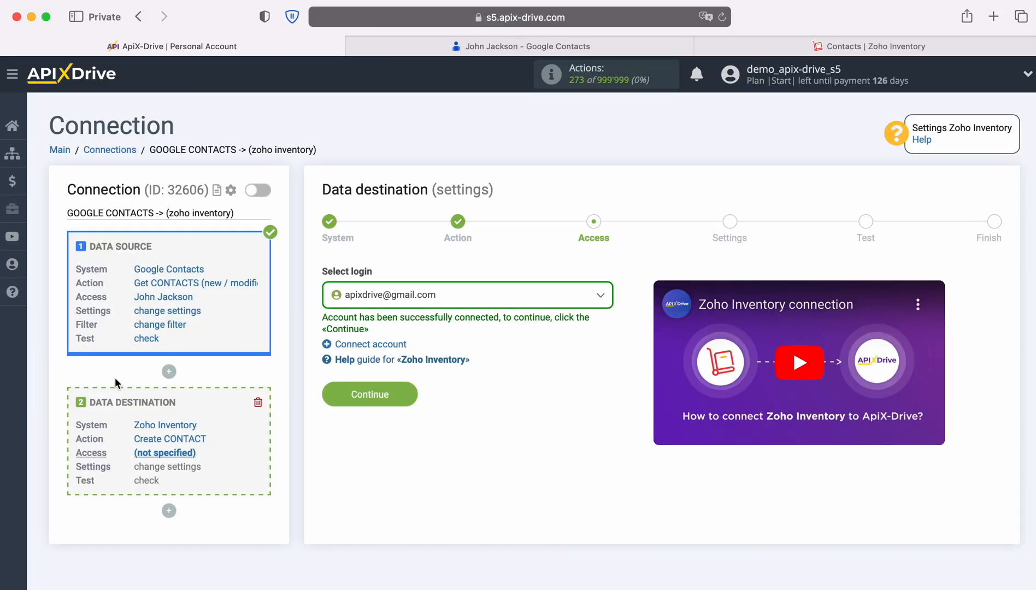
- Select the connected Zoho account as the destination login and proceed to field settings
click(463, 304)
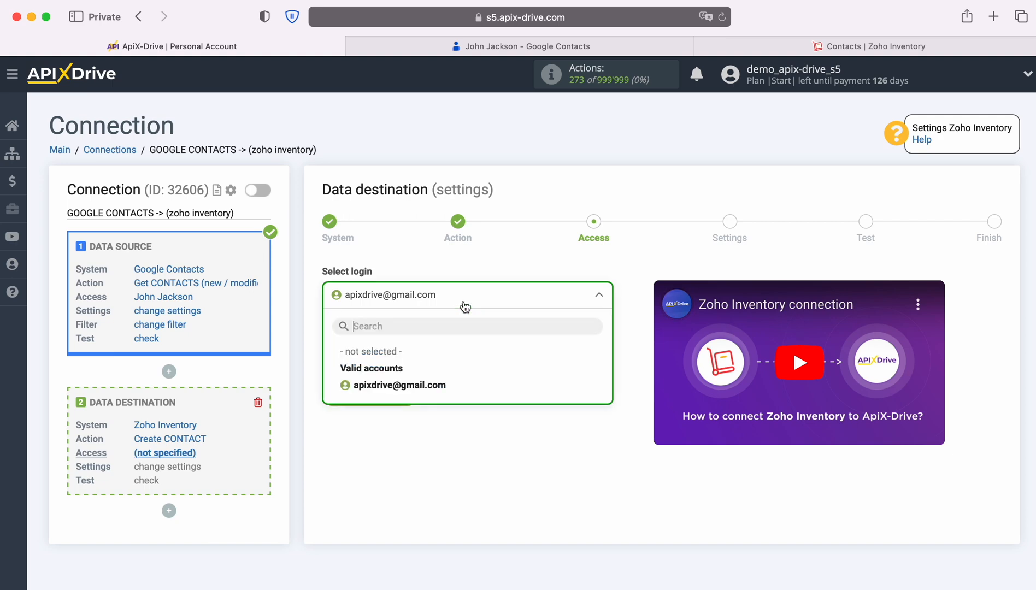
click(442, 384)
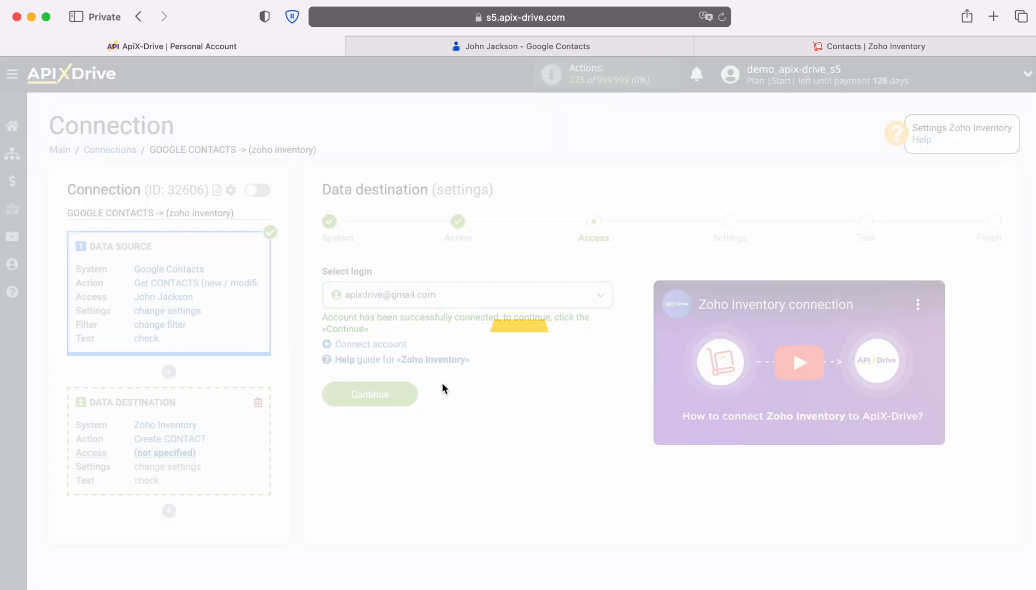
click(408, 398)
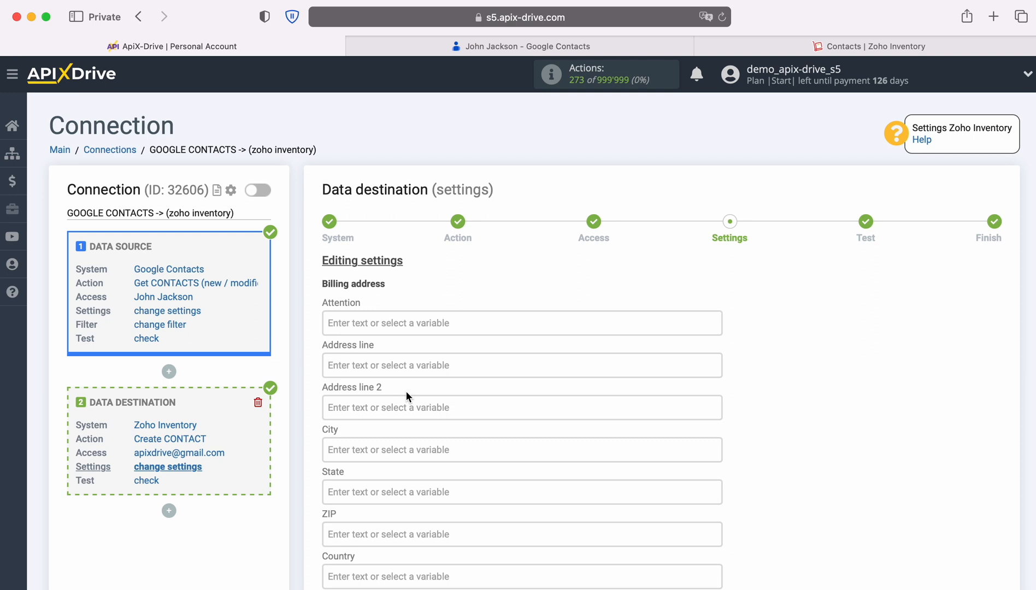
- Map the contact's Display name into Company name
scroll(582, 389, down, 3)
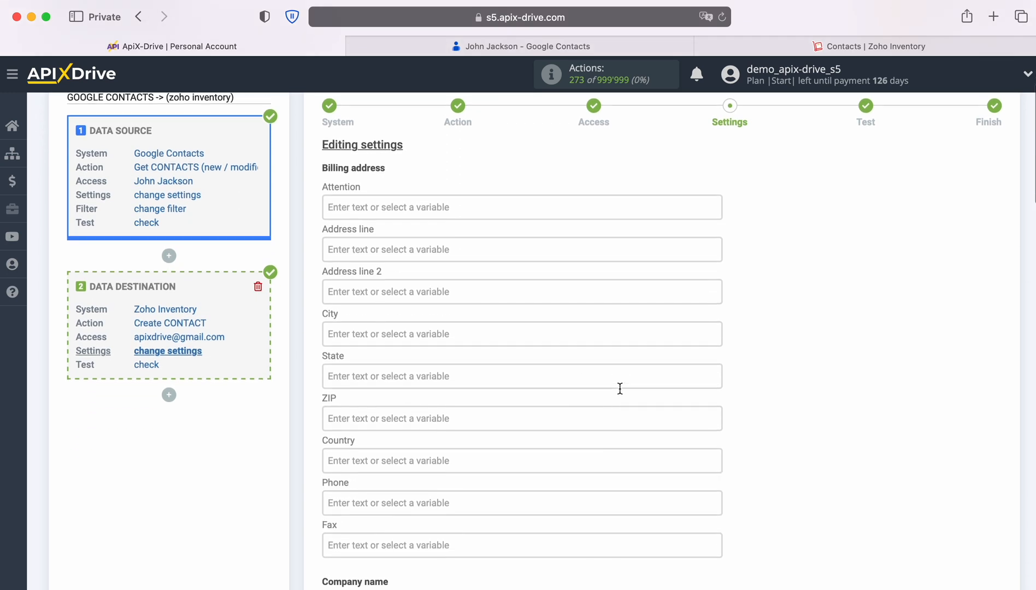
scroll(623, 386, down, 5)
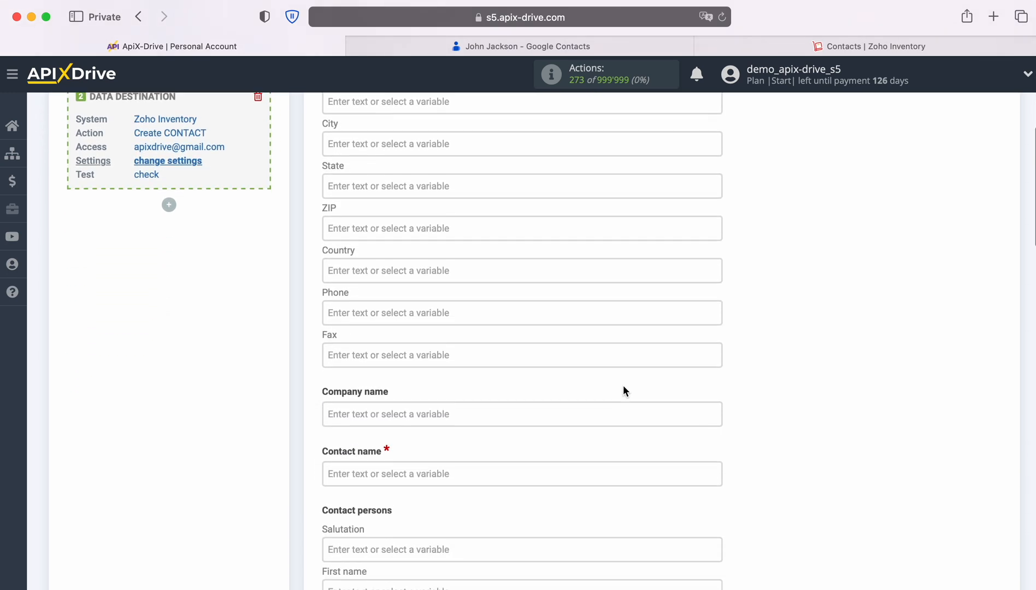
scroll(623, 388, down, 2)
click(458, 280)
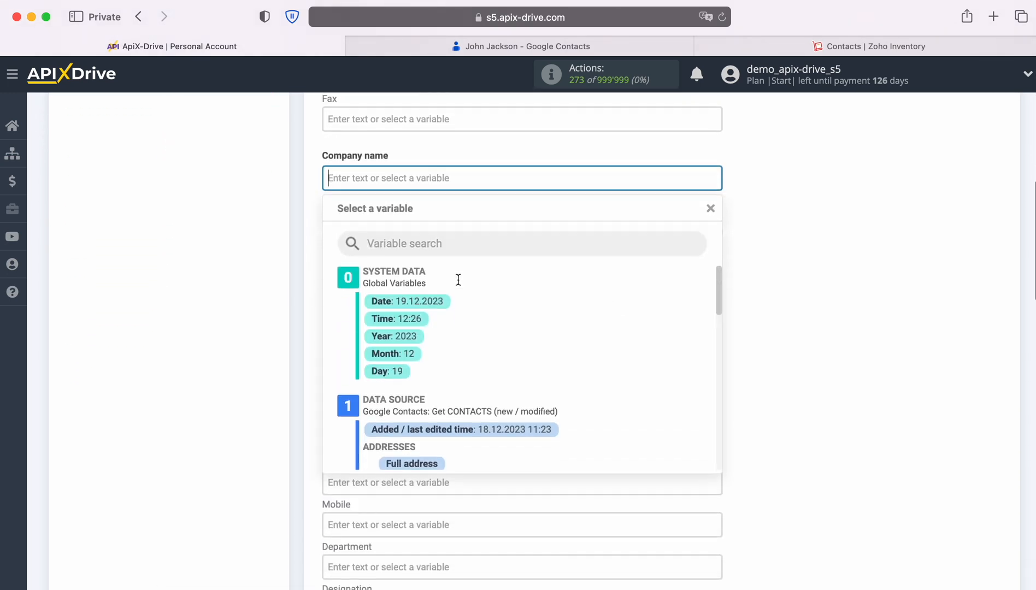
scroll(598, 342, down, 5)
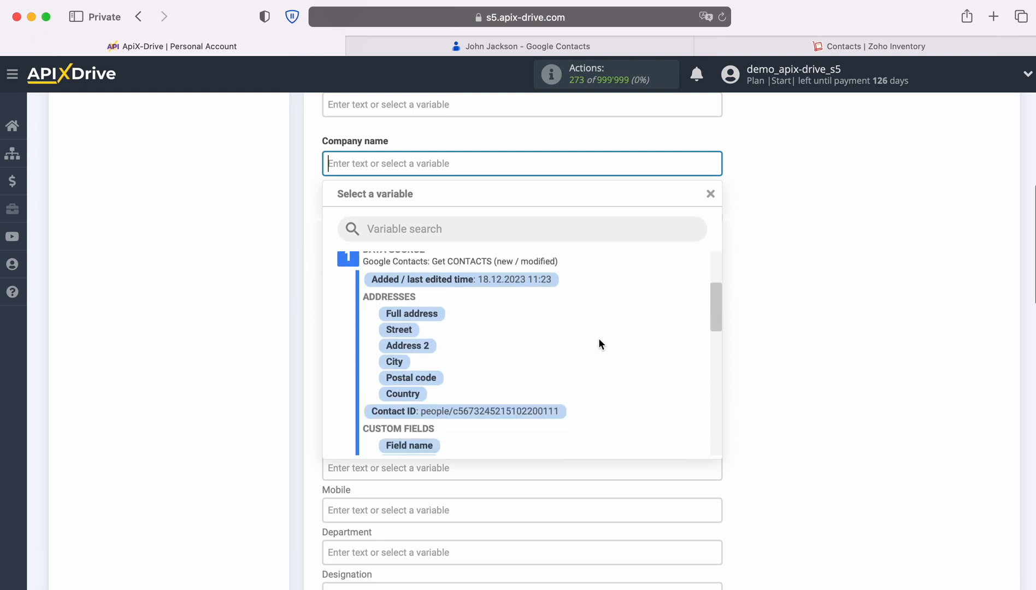
scroll(599, 340, down, 5)
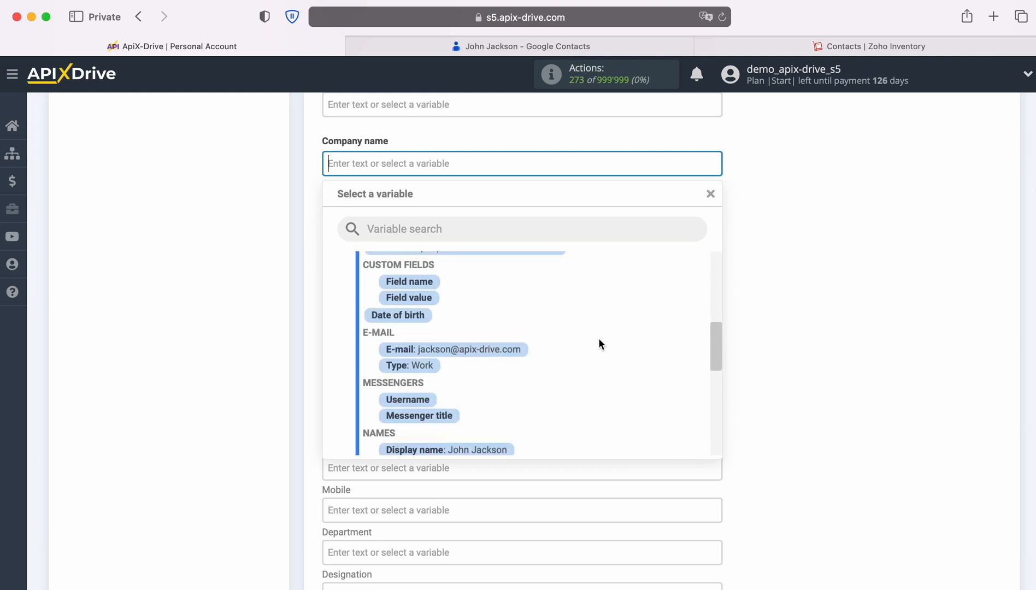
scroll(598, 344, down, 1)
click(507, 393)
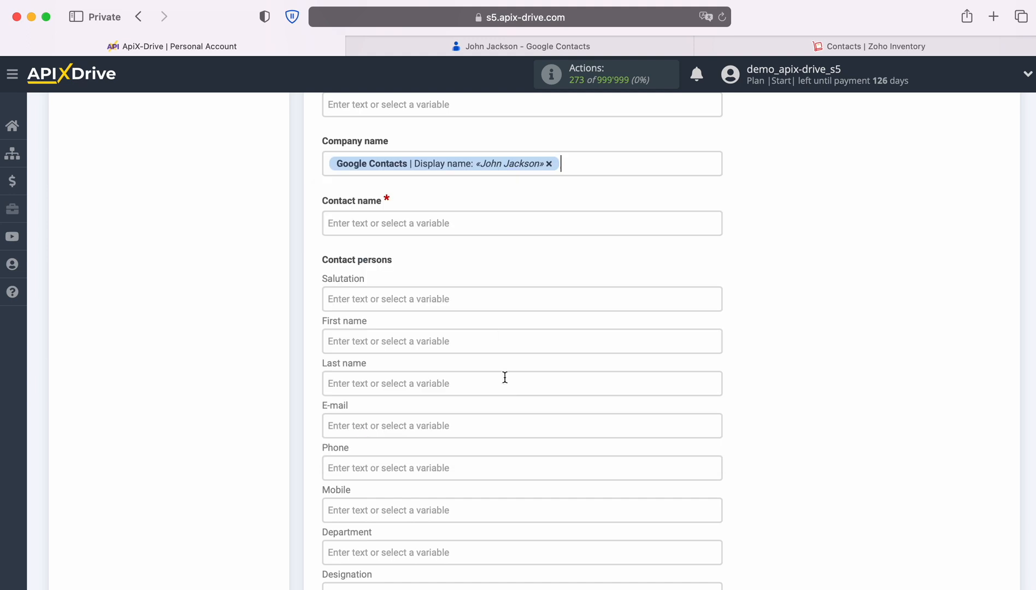
- Fill Contact name with the contact's First name and Last name
click(449, 229)
scroll(631, 377, down, 5)
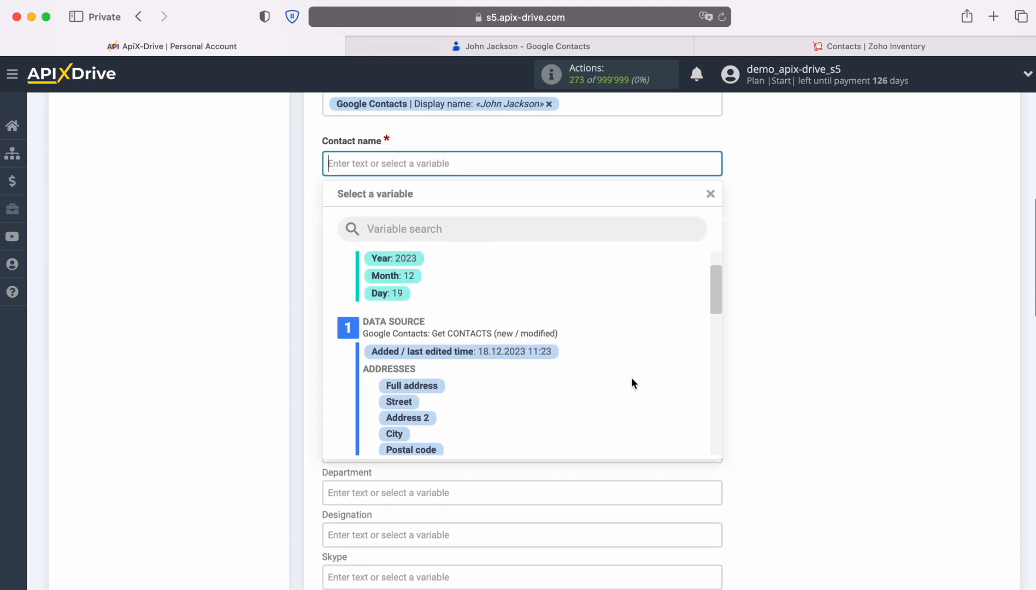
scroll(632, 382, down, 5)
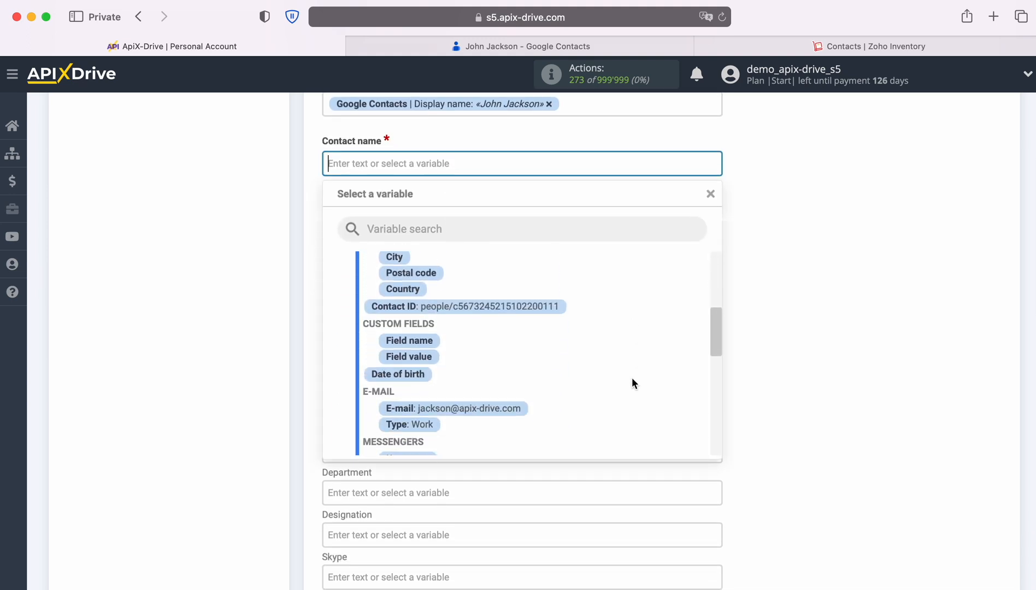
scroll(632, 381, down, 3)
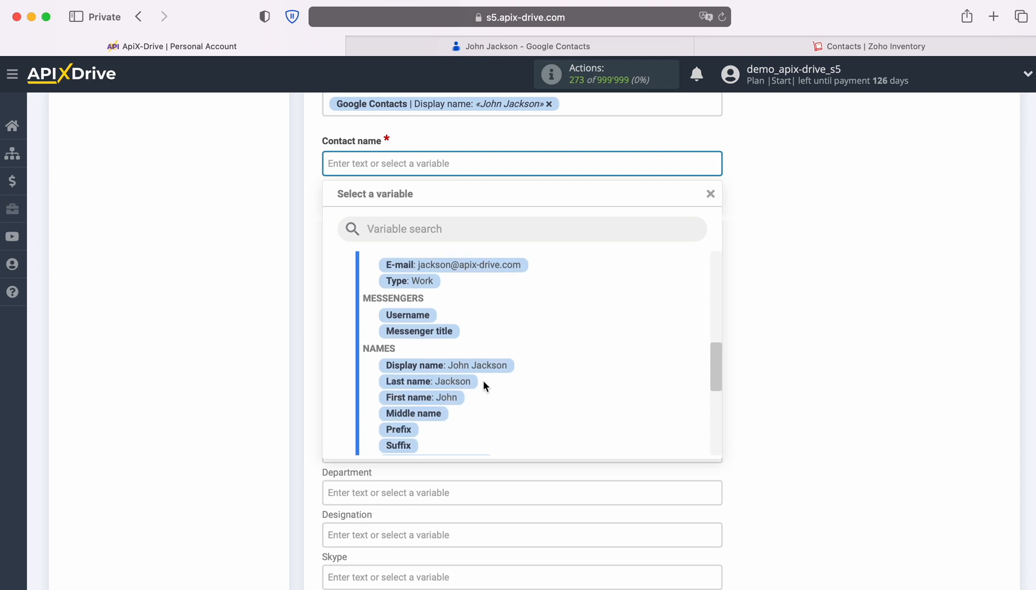
click(431, 400)
click(567, 165)
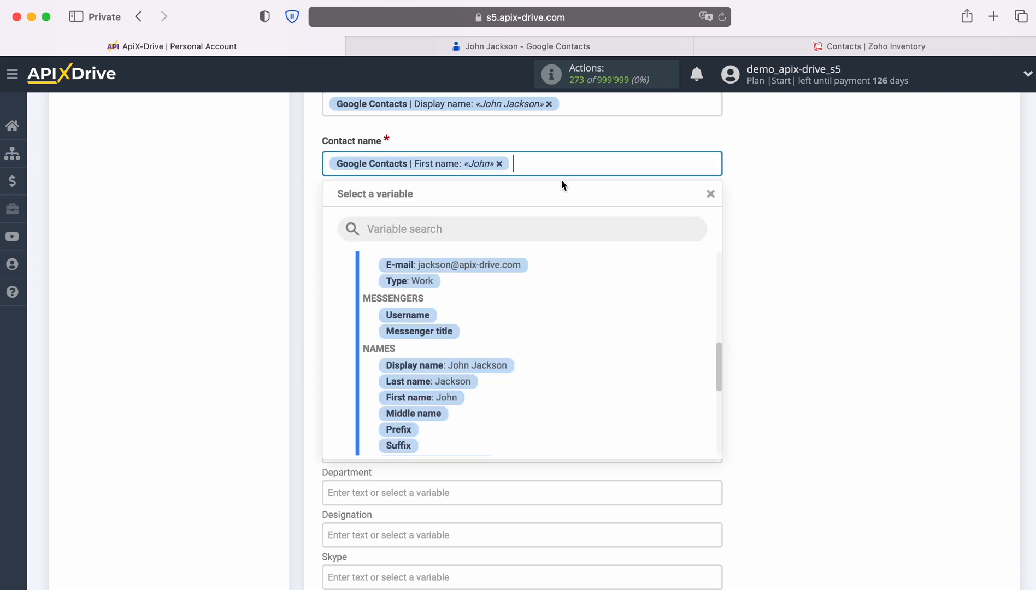
click(469, 382)
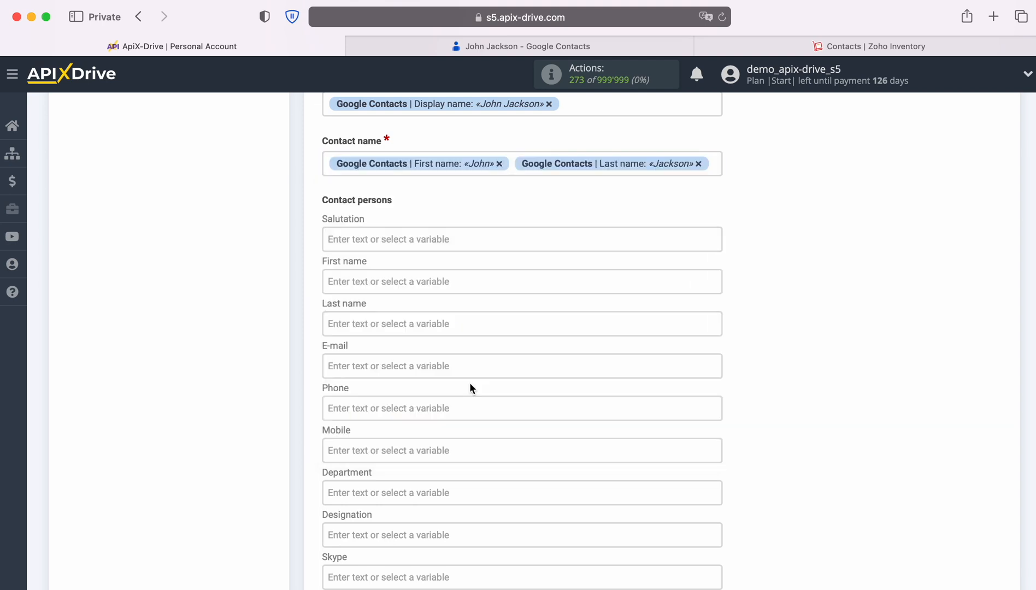
scroll(530, 368, down, 2)
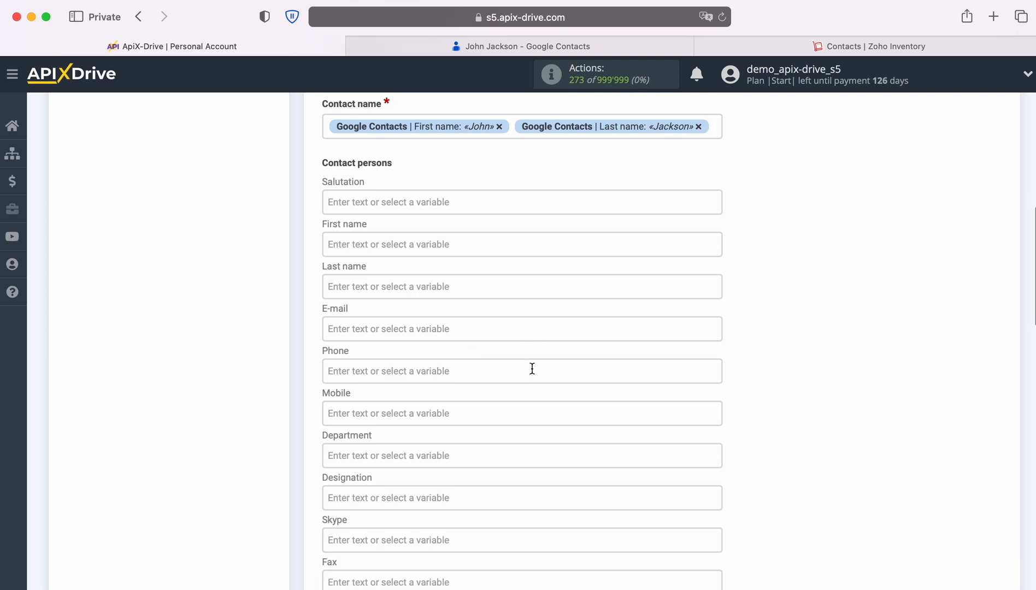
- Map the contact's First name and Last name into the First name and Last name fields
click(446, 244)
scroll(610, 363, down, 5)
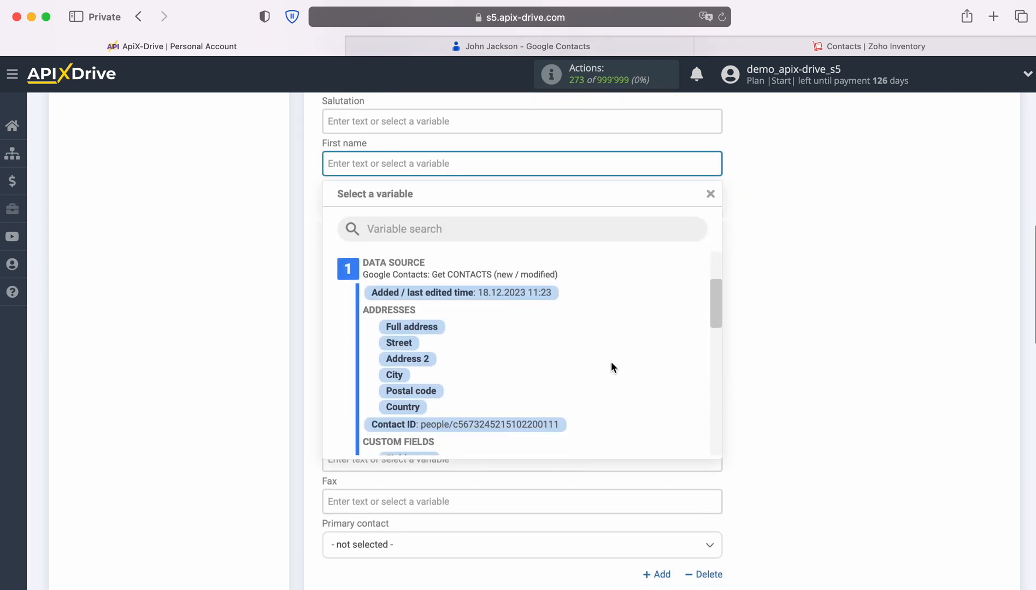
scroll(610, 367, down, 5)
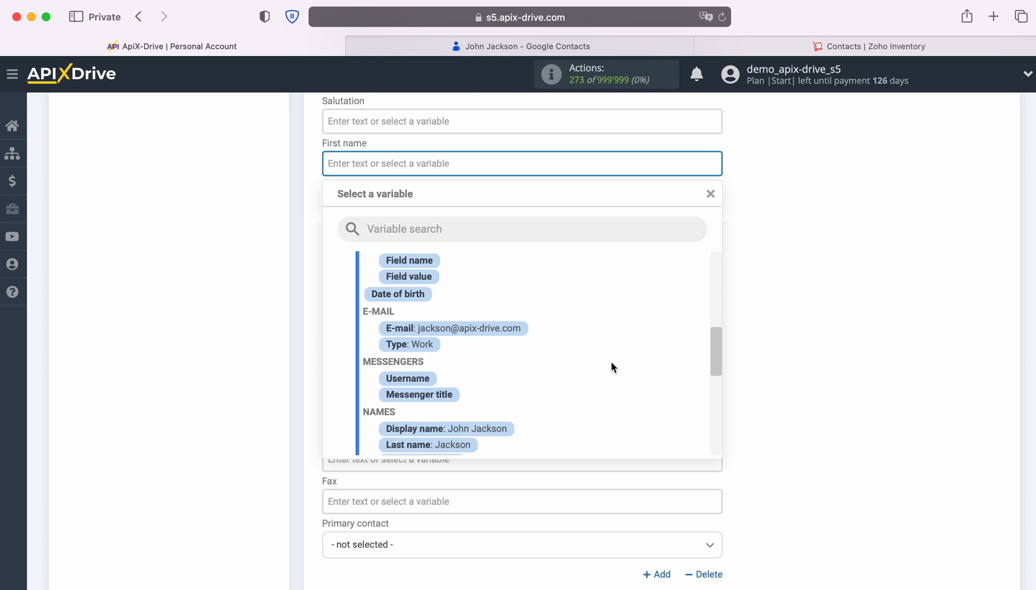
scroll(610, 361, down, 1)
click(416, 400)
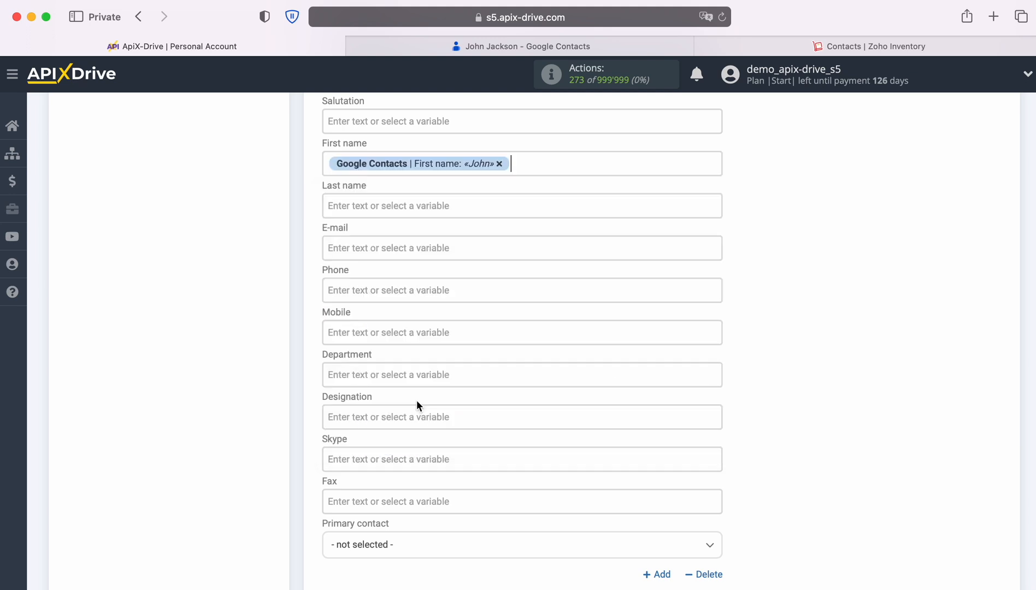
click(411, 206)
scroll(604, 420, down, 3)
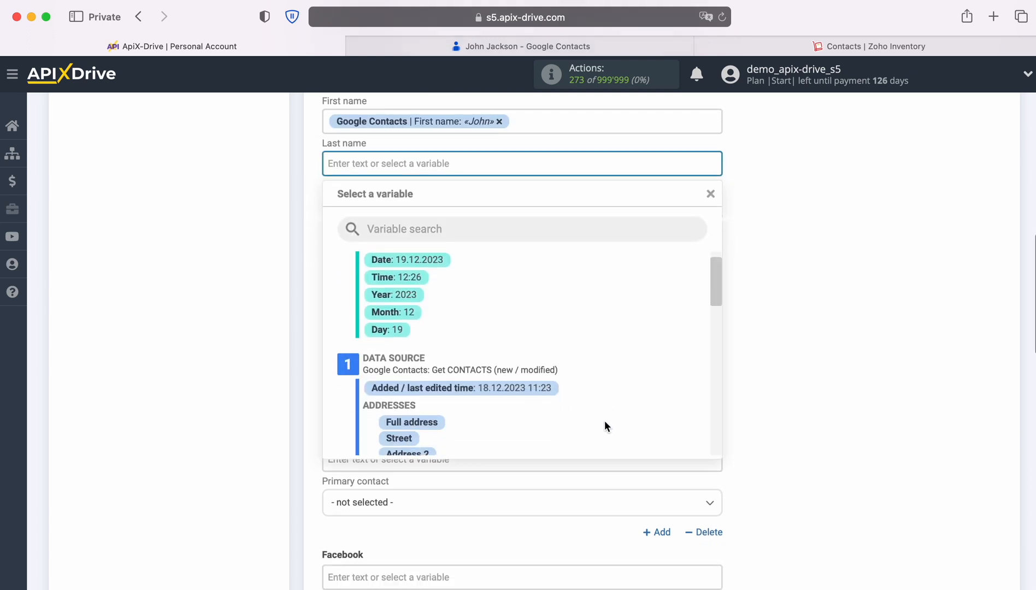
scroll(604, 425, down, 5)
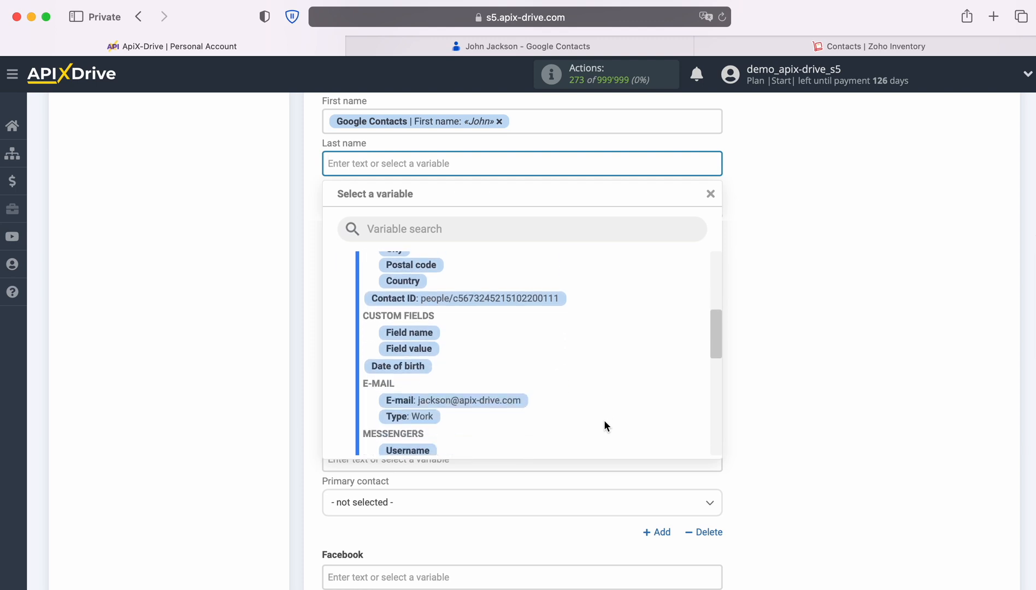
scroll(603, 425, down, 5)
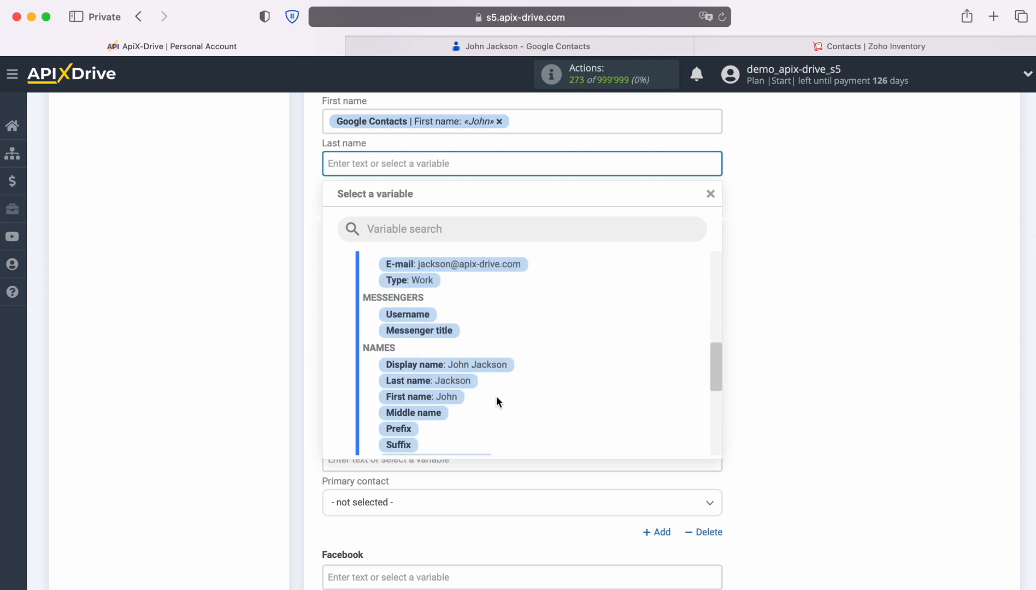
click(457, 379)
- Map the contact's e-mail into E-mail and its phone number into Phone
click(446, 210)
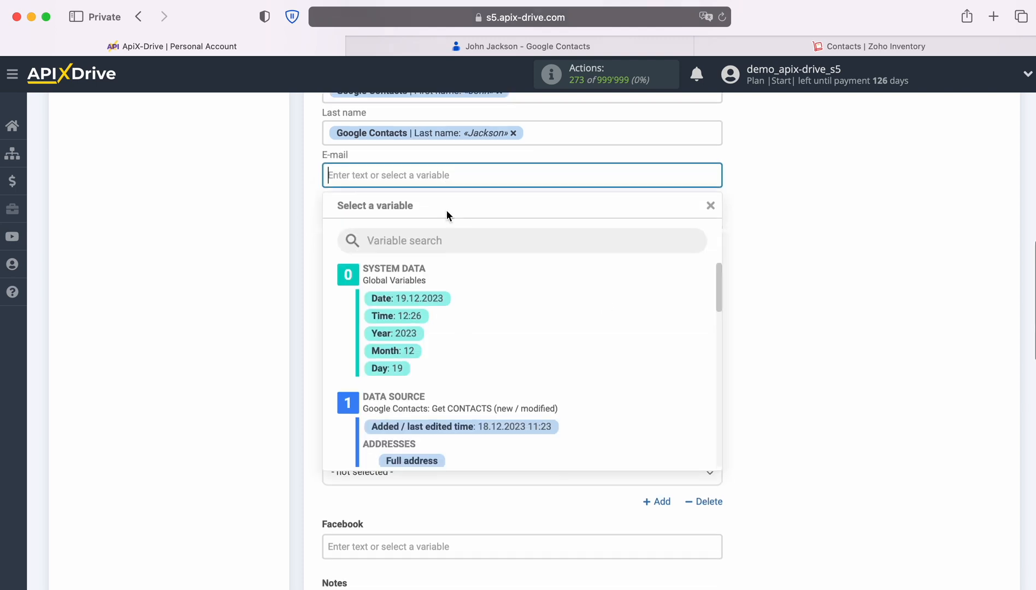
scroll(606, 367, down, 2)
scroll(605, 371, down, 5)
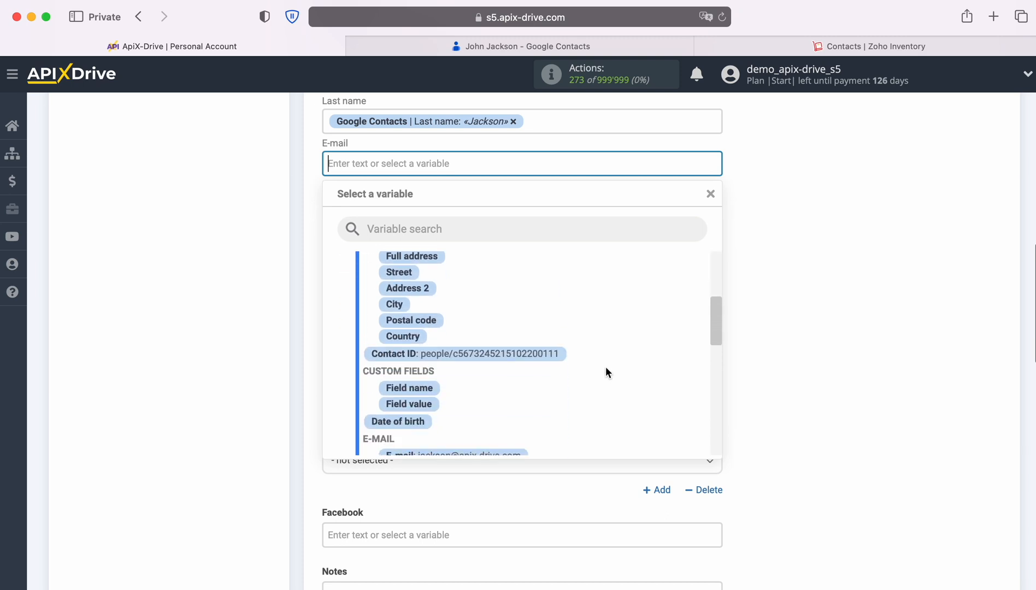
click(516, 379)
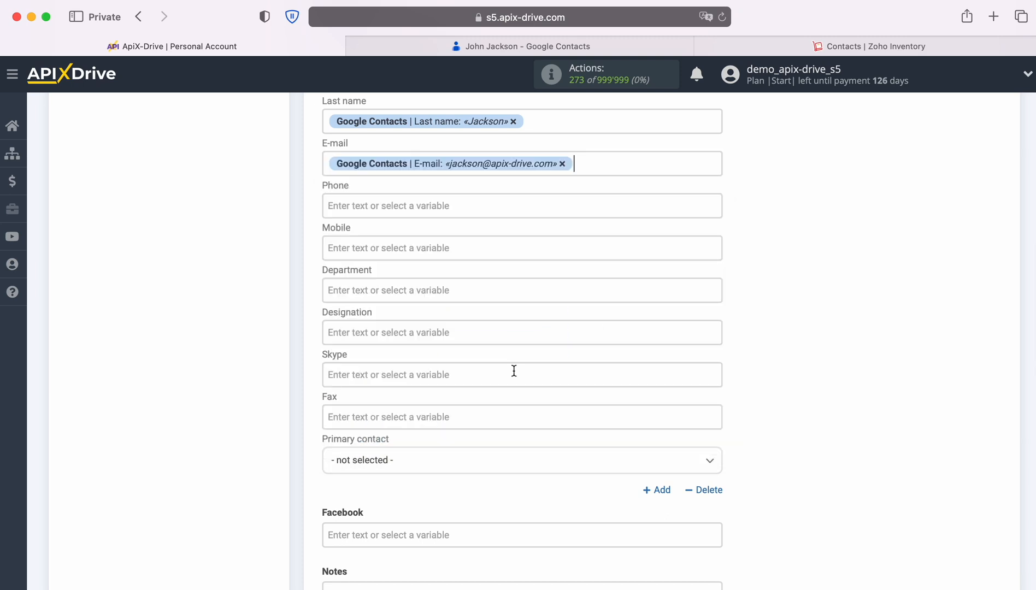
click(451, 210)
scroll(587, 404, down, 4)
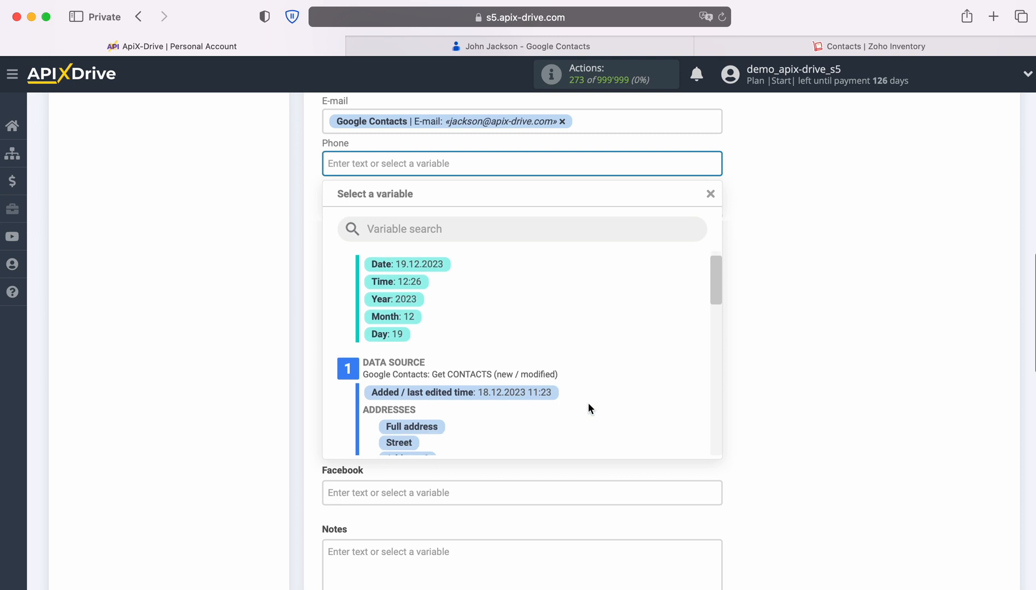
scroll(588, 407, down, 5)
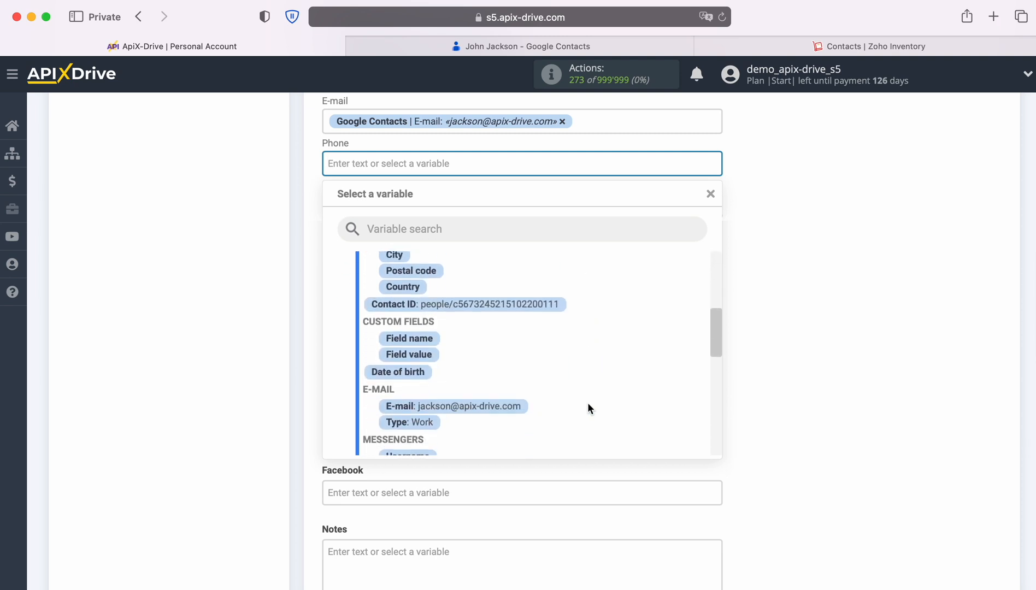
scroll(588, 404, down, 5)
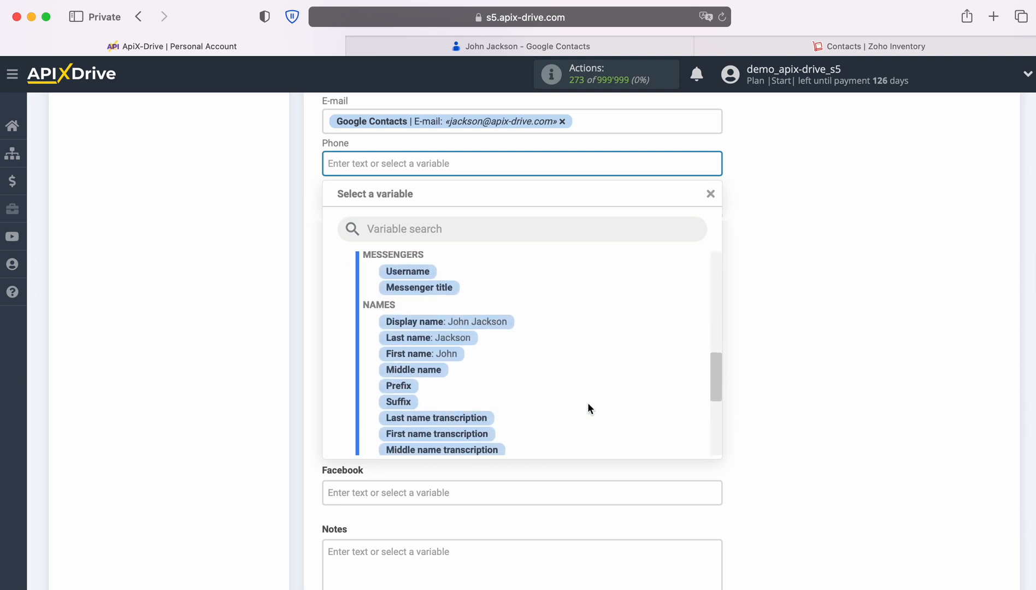
scroll(587, 408, down, 1)
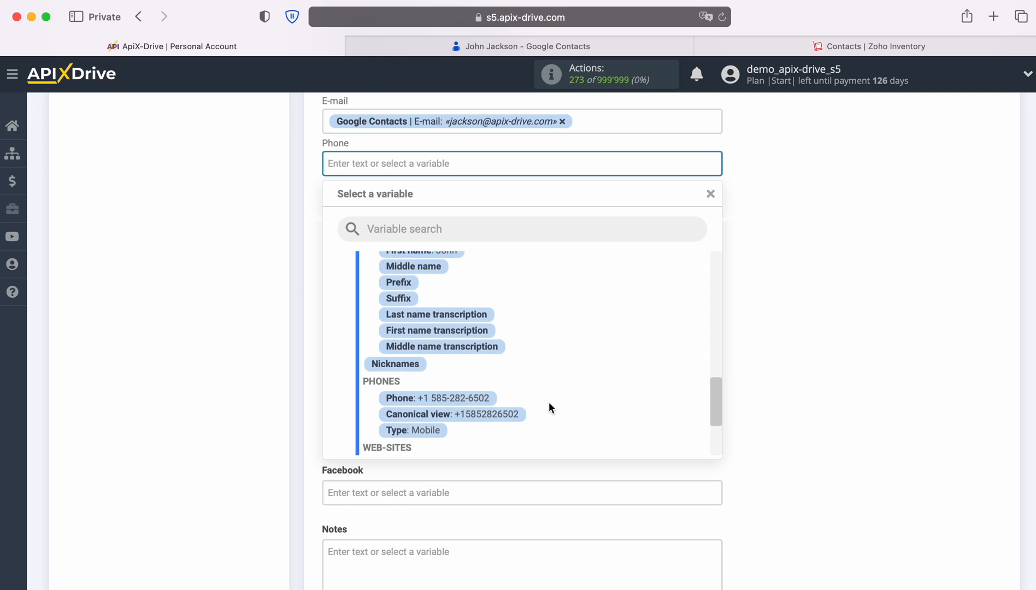
click(489, 401)
- Fill Mobile with the Google contact's phone number
click(465, 213)
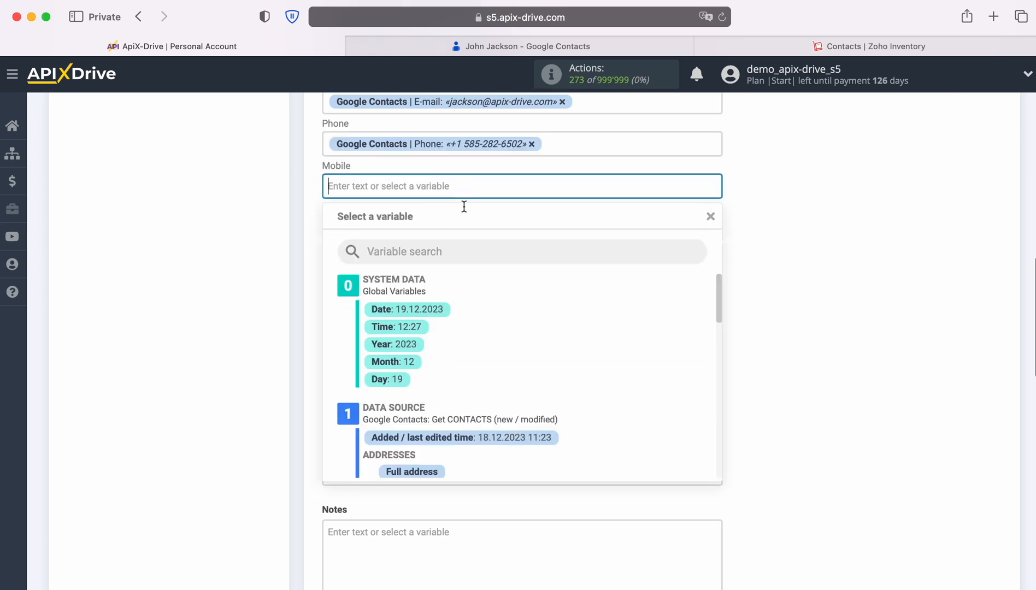
scroll(615, 358, down, 5)
scroll(615, 358, down, 6)
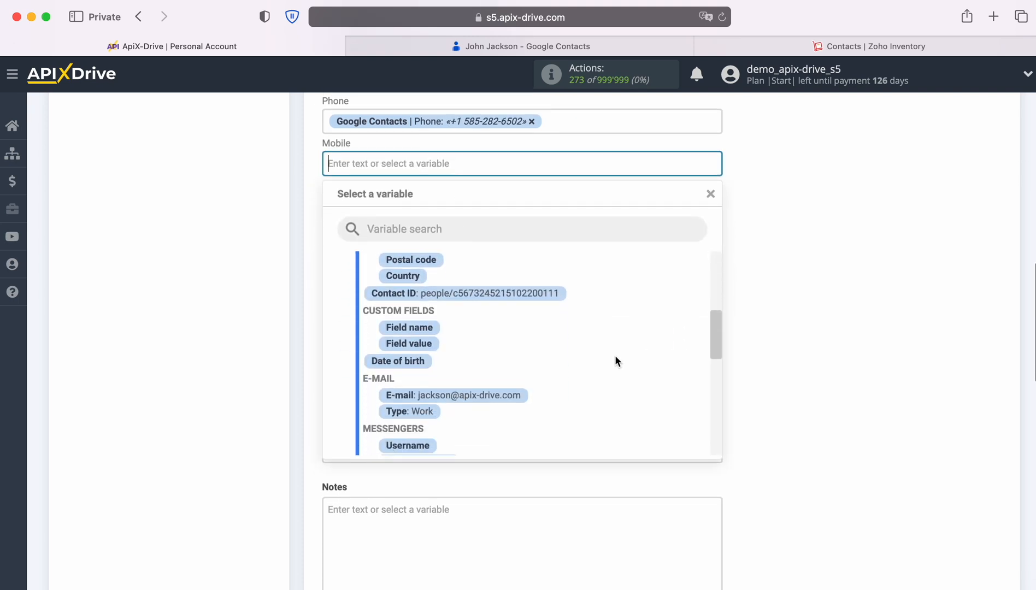
scroll(616, 360, down, 3)
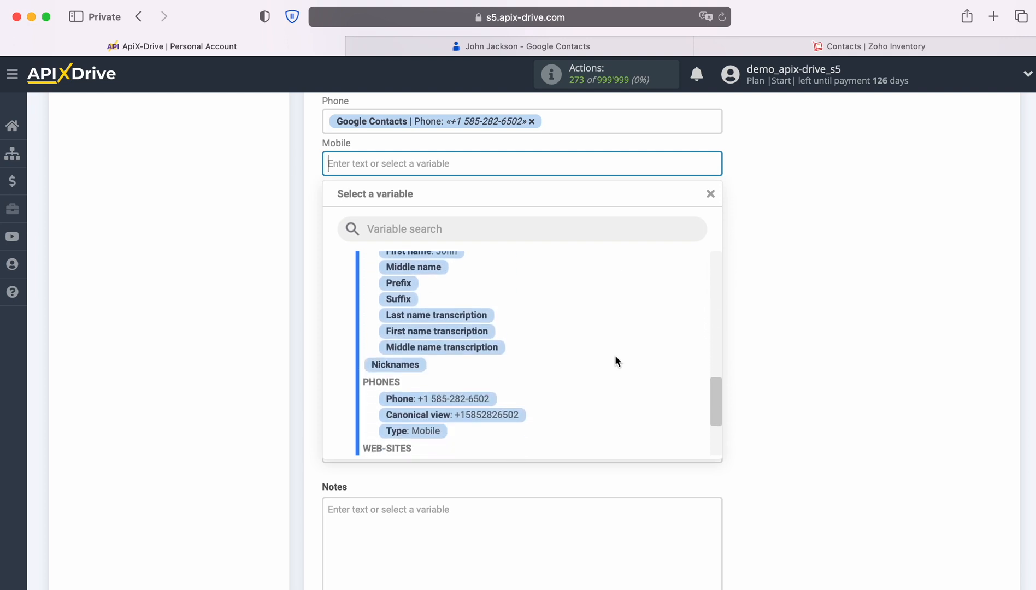
click(479, 363)
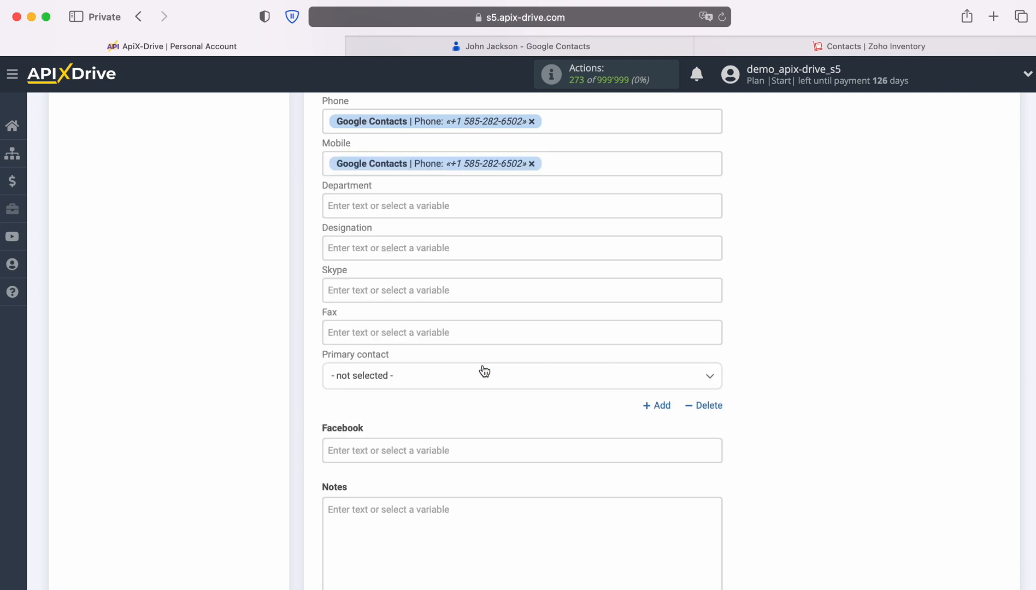
scroll(549, 366, down, 3)
scroll(548, 363, down, 4)
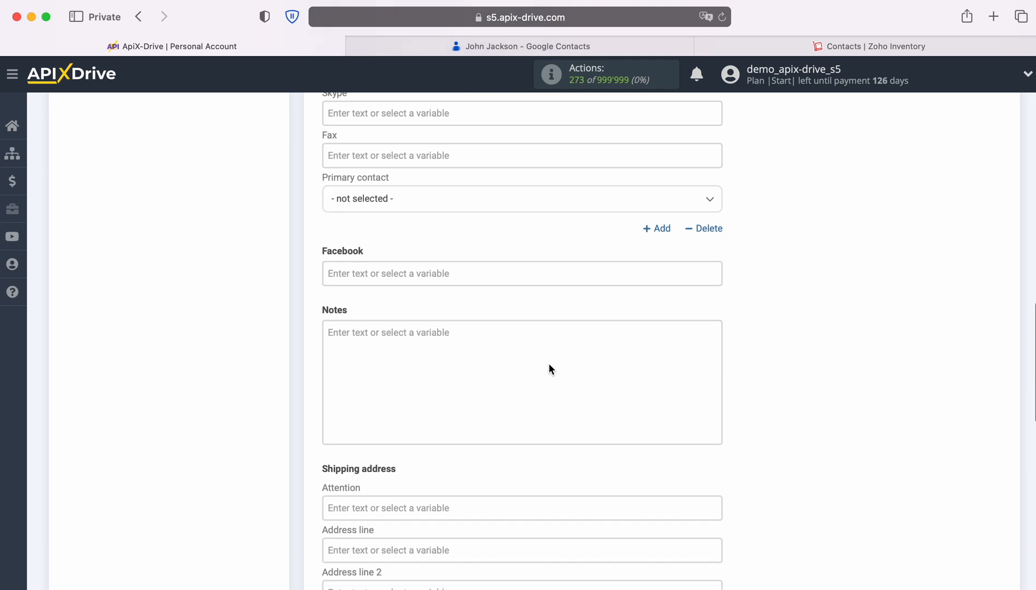
scroll(548, 369, down, 1)
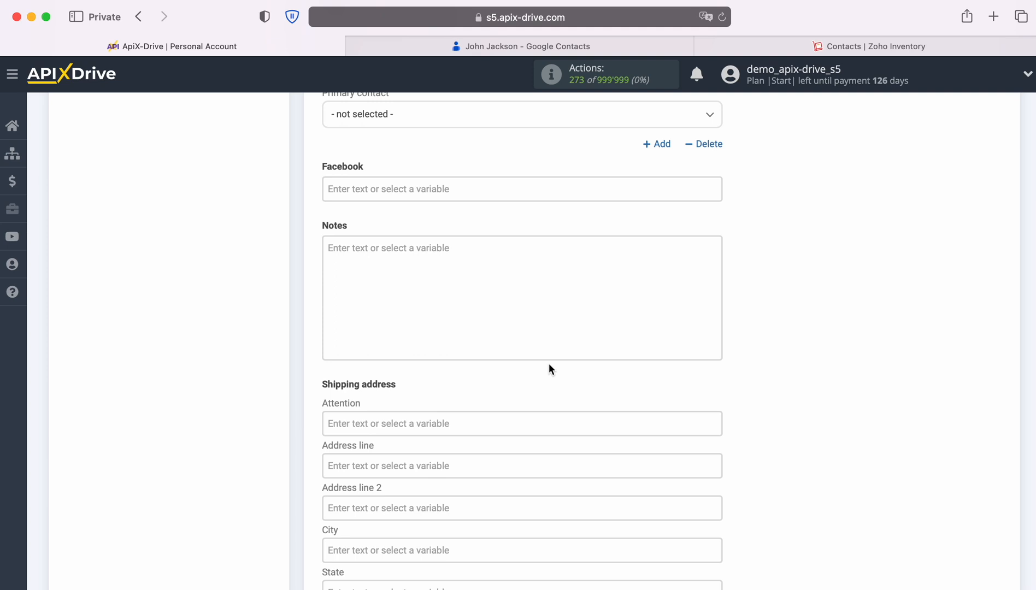
- Enter 'New Contact from Google Contacts' as the Notes text
click(399, 254)
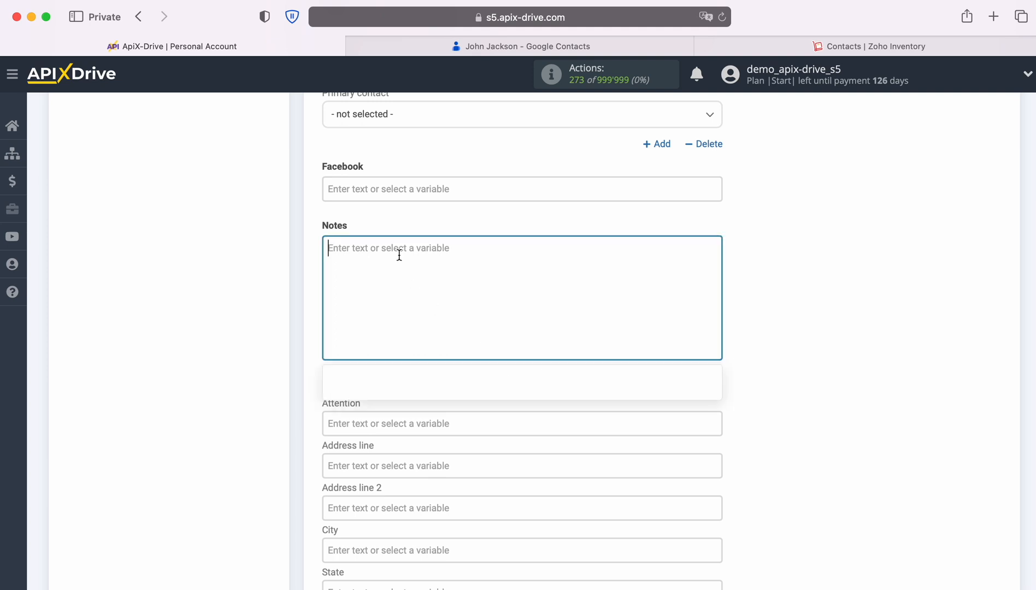
text(New Con)
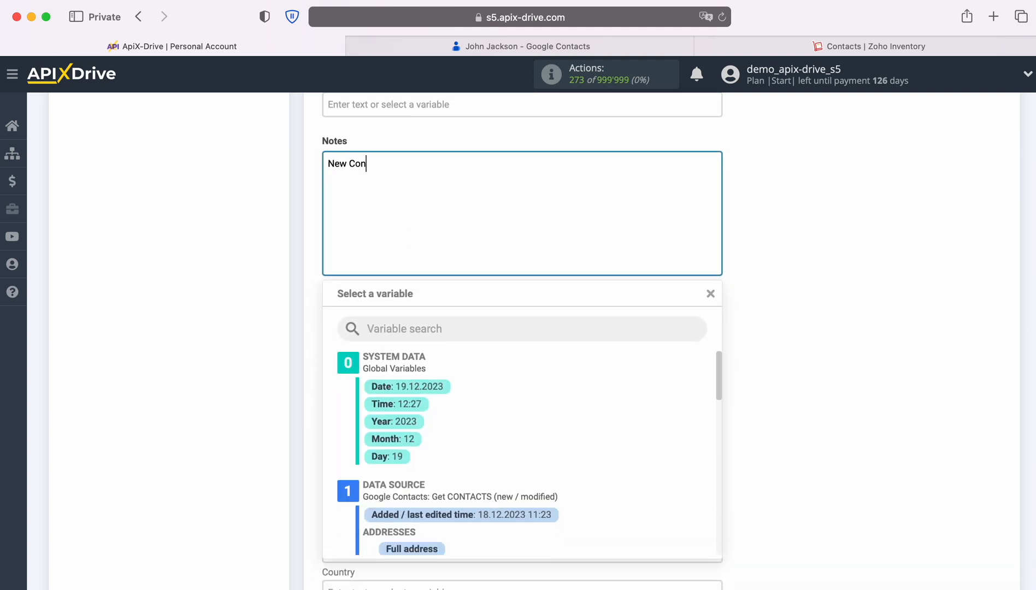
text(tact from Google Contacts)
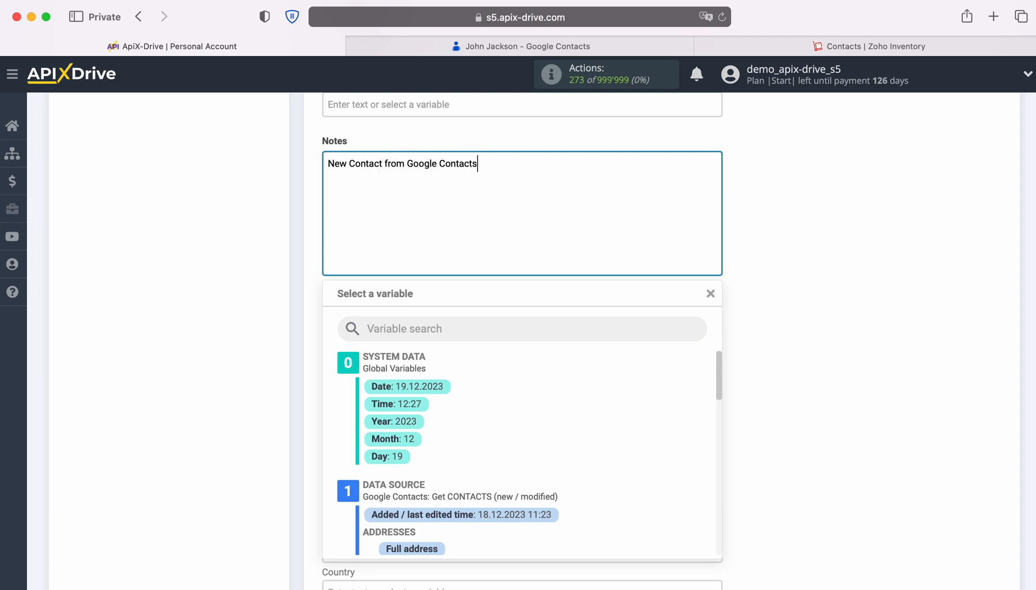
click(274, 281)
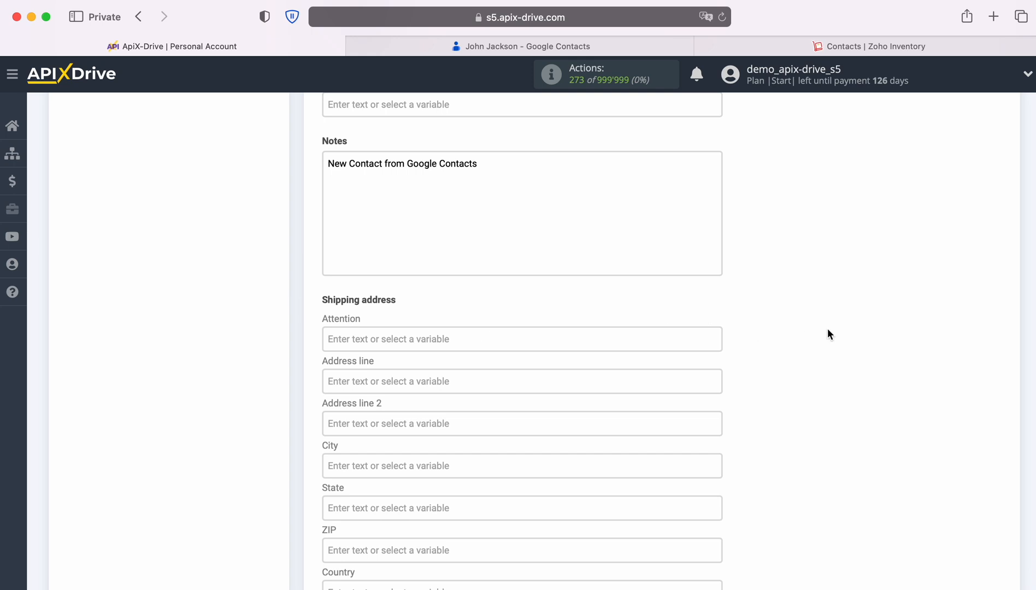
scroll(819, 331, down, 5)
scroll(803, 336, down, 4)
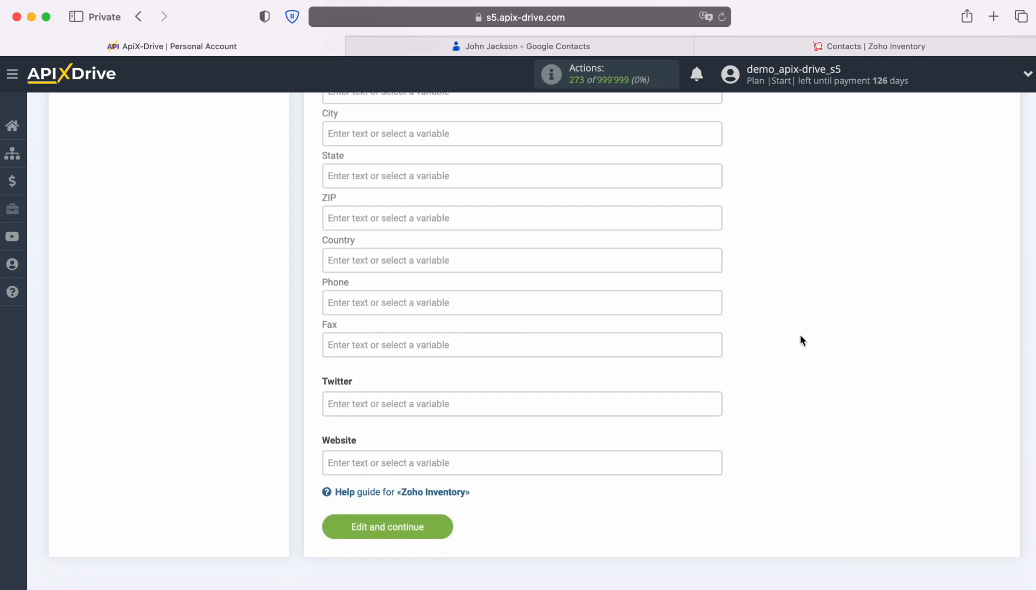
- Save the field mapping, review the preview, and send test data to Zoho Inventory
click(439, 525)
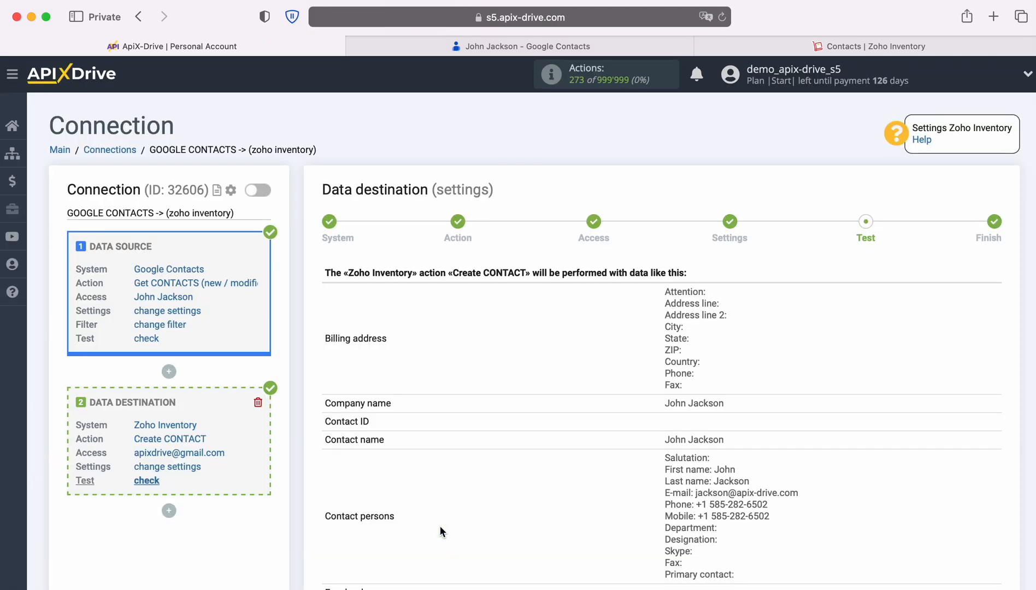
scroll(903, 442, down, 3)
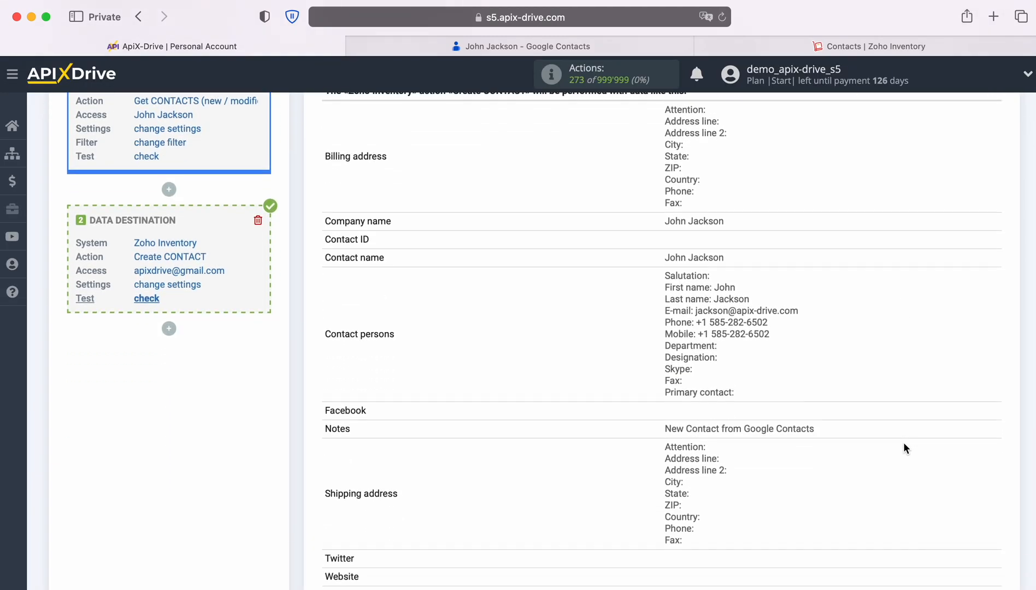
scroll(904, 448, down, 2)
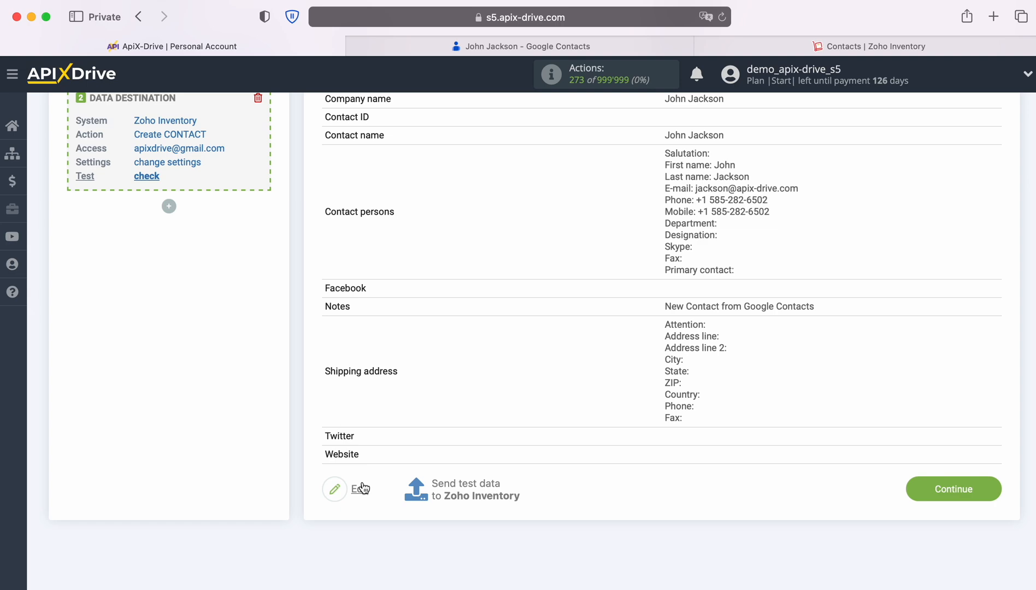
click(464, 486)
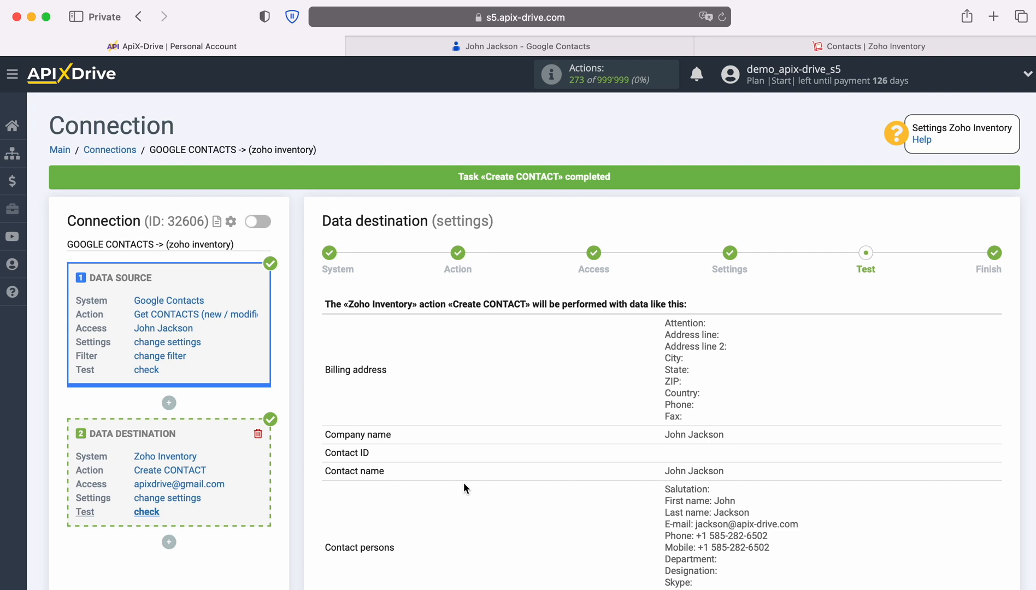
click(730, 48)
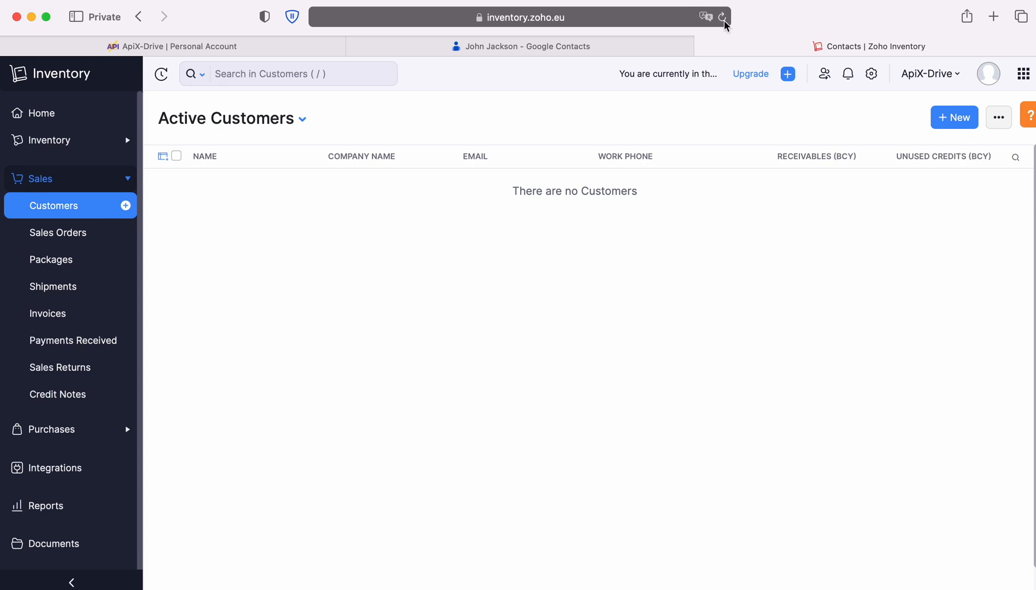
- Reload Zoho Inventory customers, open the new test customer, then return to ApiX-Drive
click(722, 17)
click(228, 186)
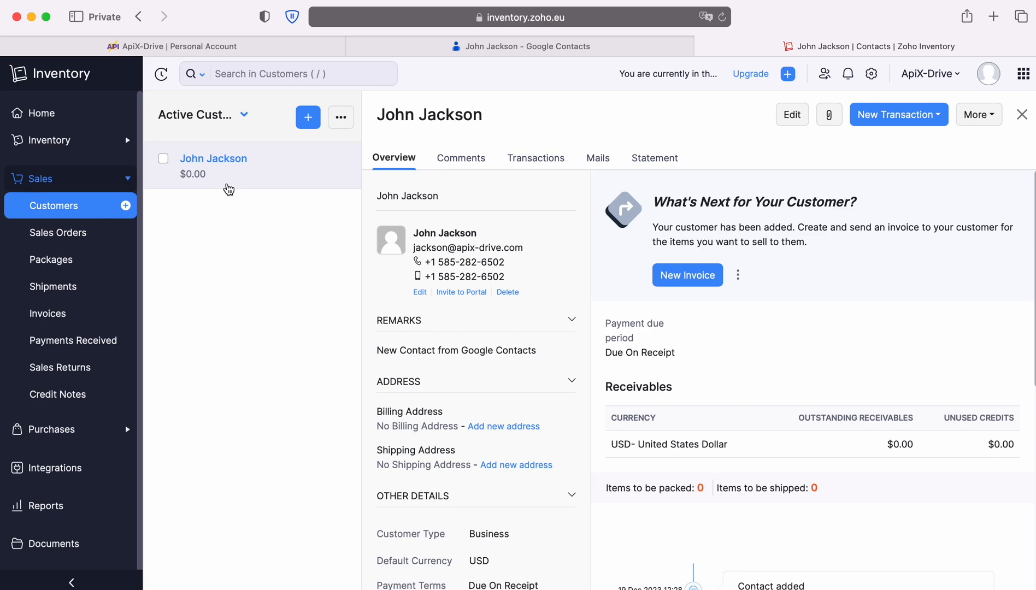
click(224, 48)
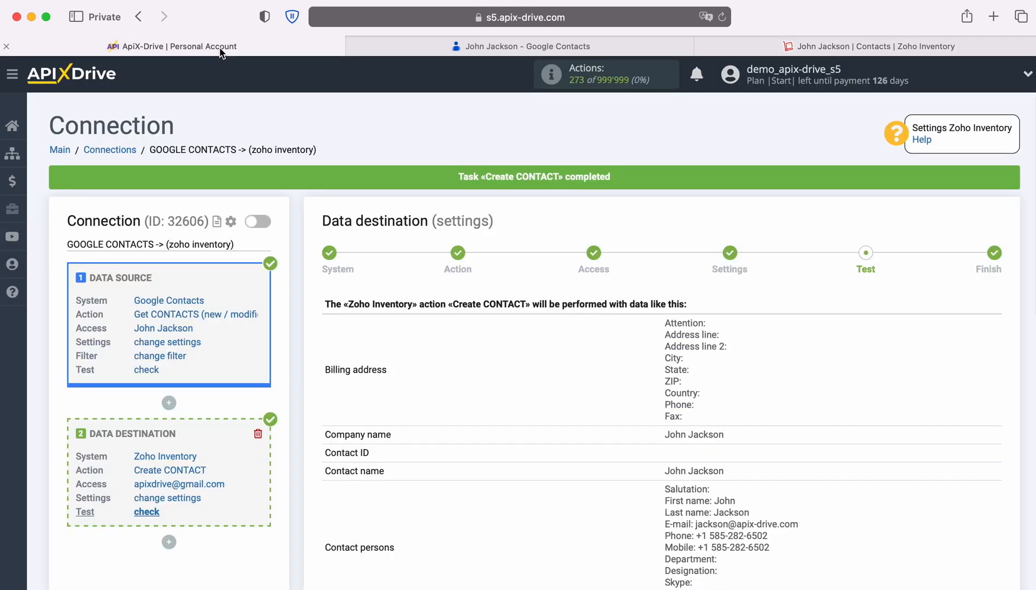
- Finish the destination setup and enable auto-update for the connection
scroll(884, 425, down, 2)
scroll(907, 423, down, 5)
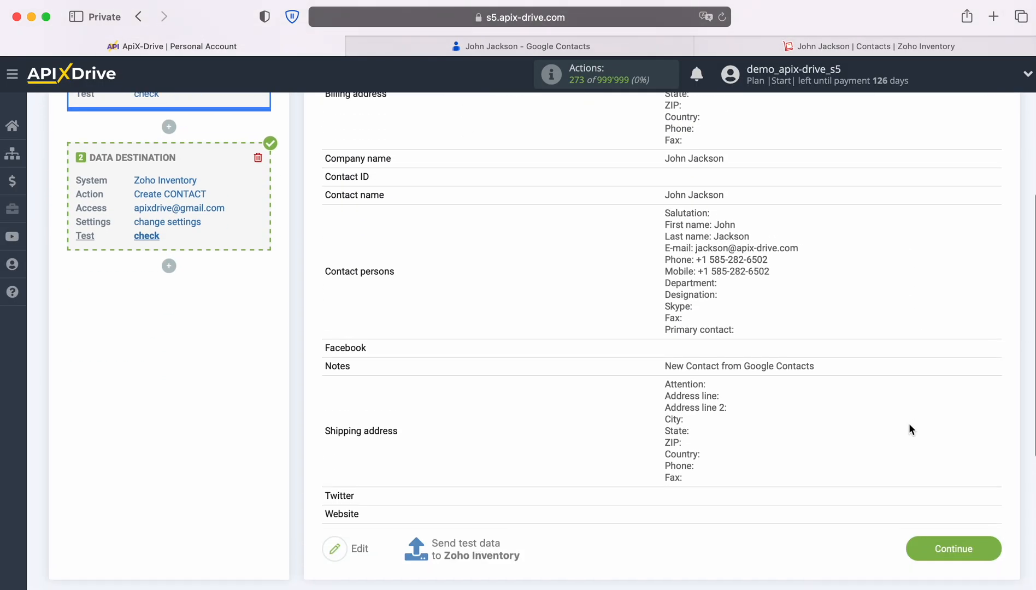
click(990, 520)
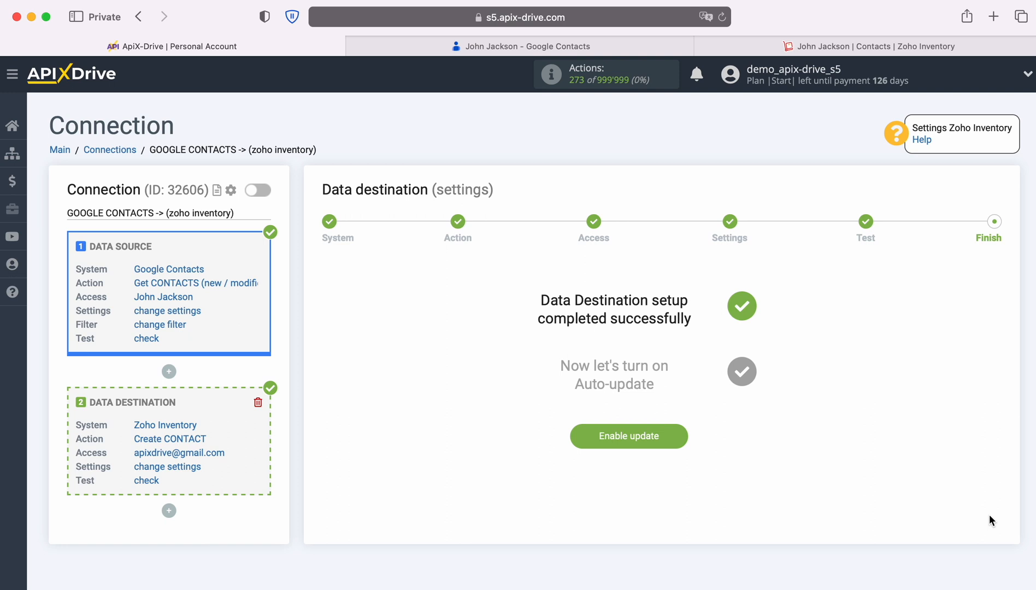
click(681, 434)
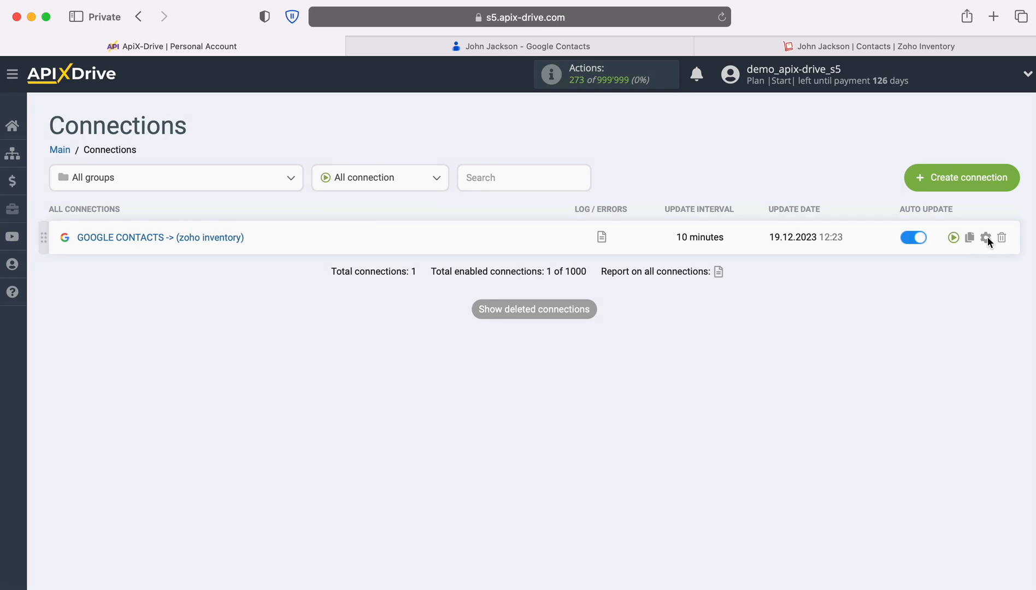
- Set the connection's update interval to 5 minutes
click(987, 237)
click(636, 329)
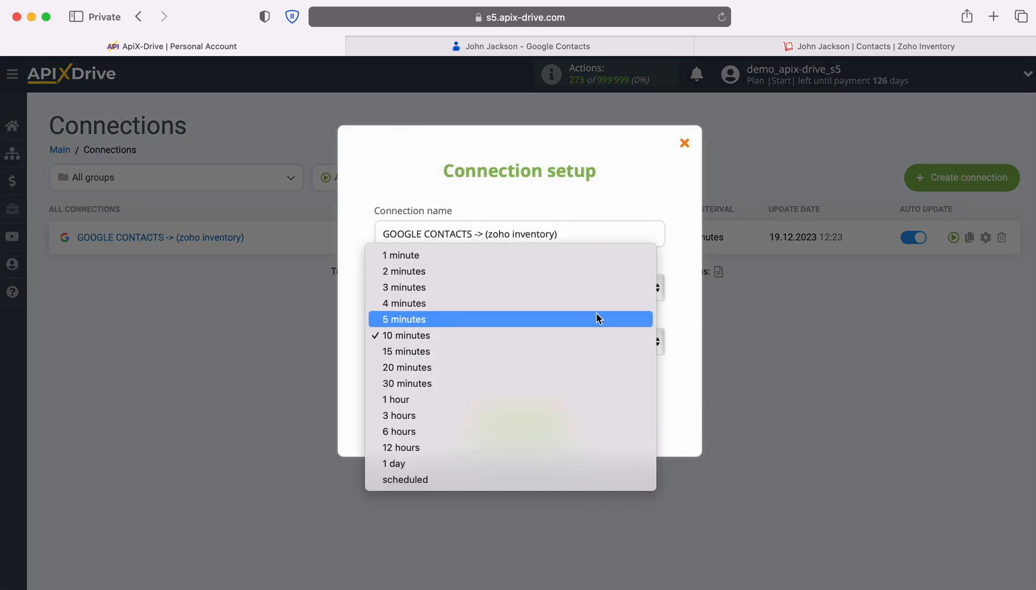
click(598, 318)
click(569, 418)
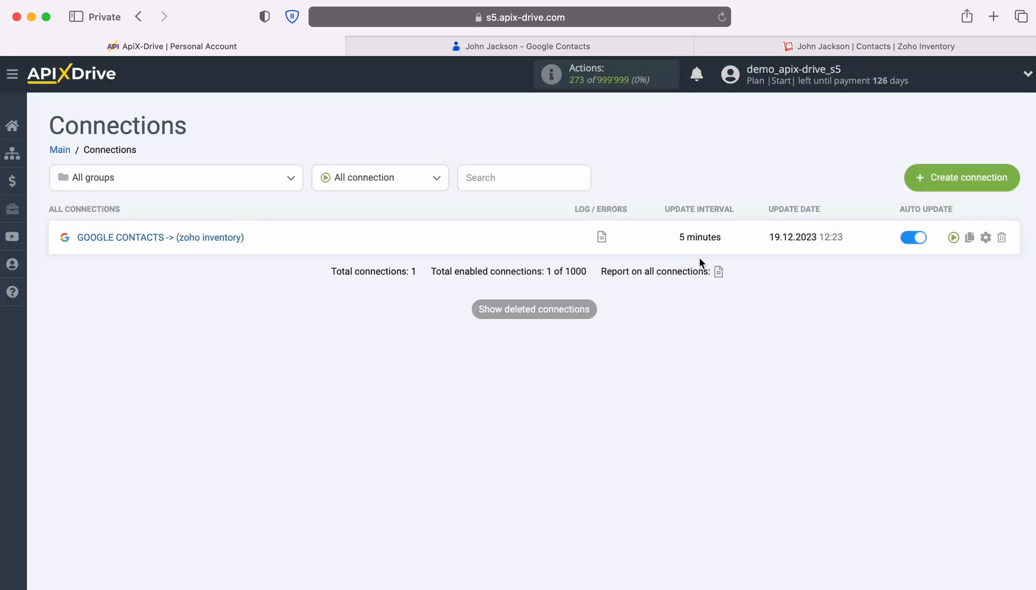